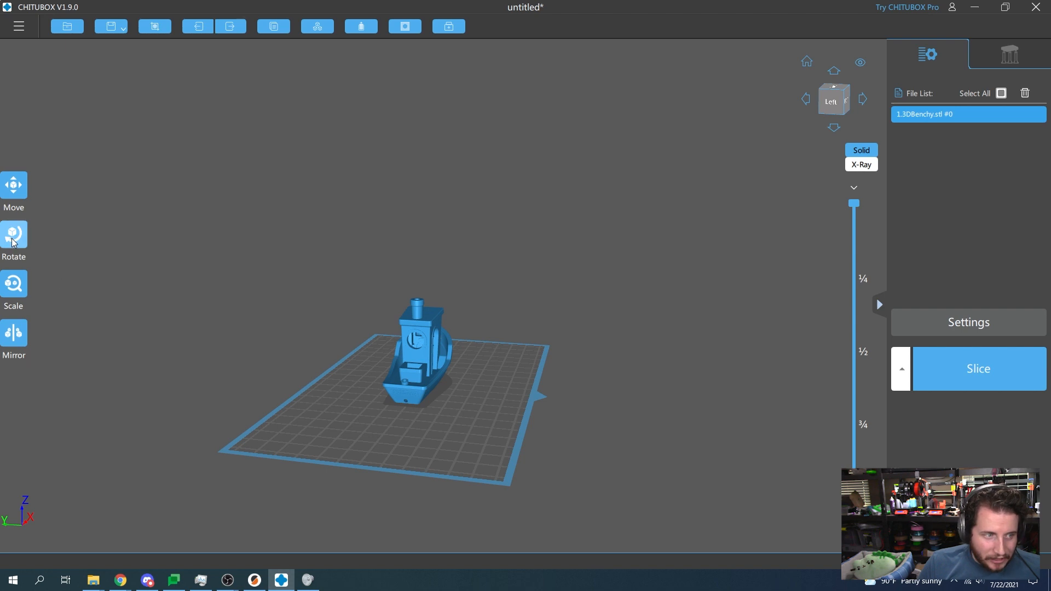
Step: Rotate the boat model to -29° about the X axis
{"action": "left_click", "coordinate": [14, 239]}
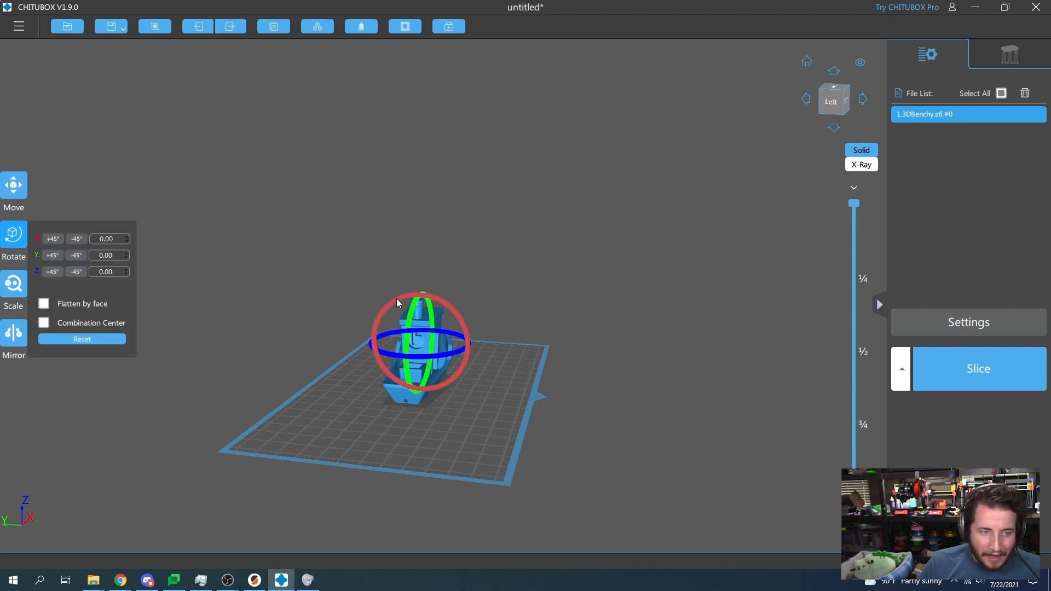
{"action": "left_click_drag", "start_coordinate": [397, 298], "coordinate": [383, 316]}
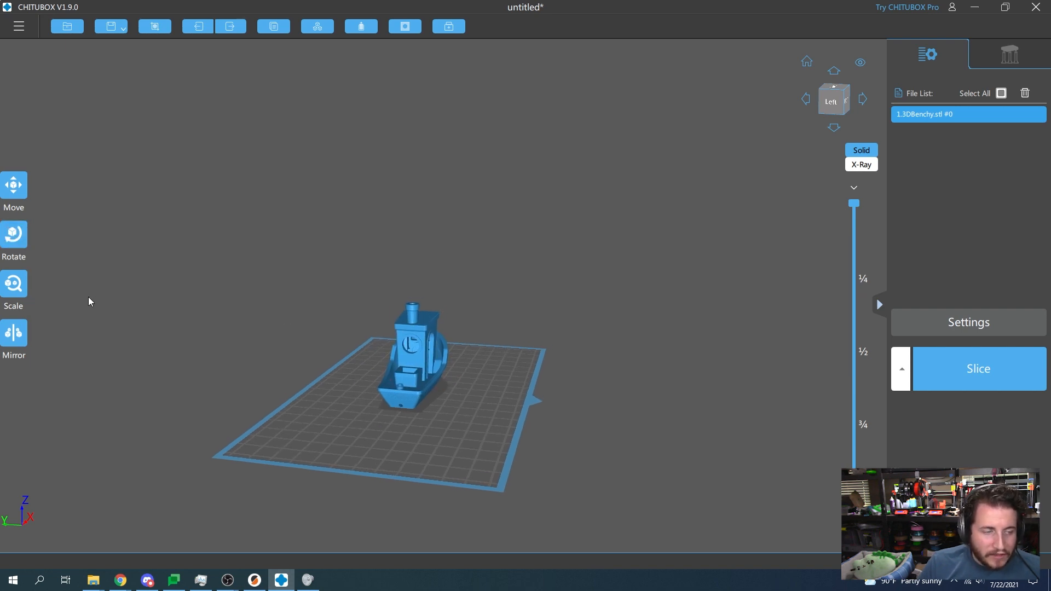
{"action": "left_click", "coordinate": [11, 244]}
{"action": "left_click_drag", "start_coordinate": [403, 305], "coordinate": [392, 311]}
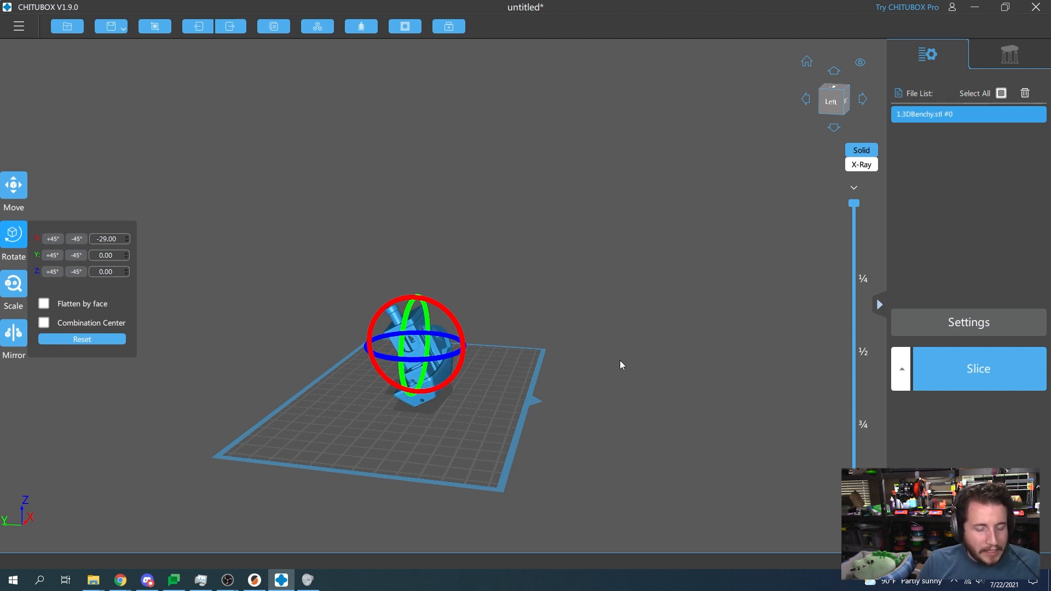
Step: Tilt the boat about the Y axis so that its bow points upward above the build plate
{"action": "right_click_drag", "start_coordinate": [620, 361], "coordinate": [328, 335]}
{"action": "key", "text": "r"}
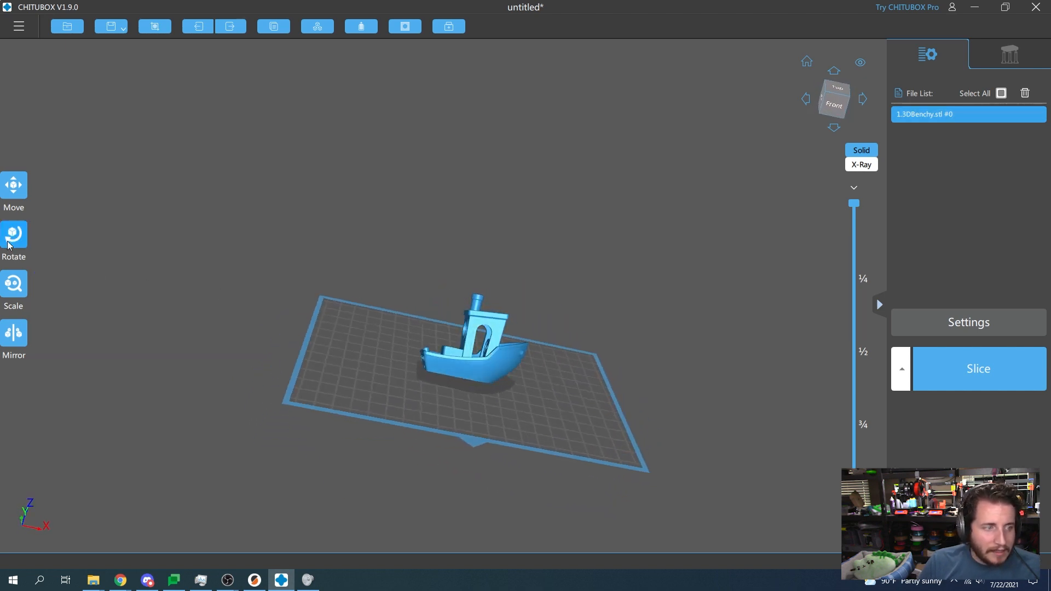
{"action": "left_click_drag", "start_coordinate": [495, 319], "coordinate": [495, 310]}
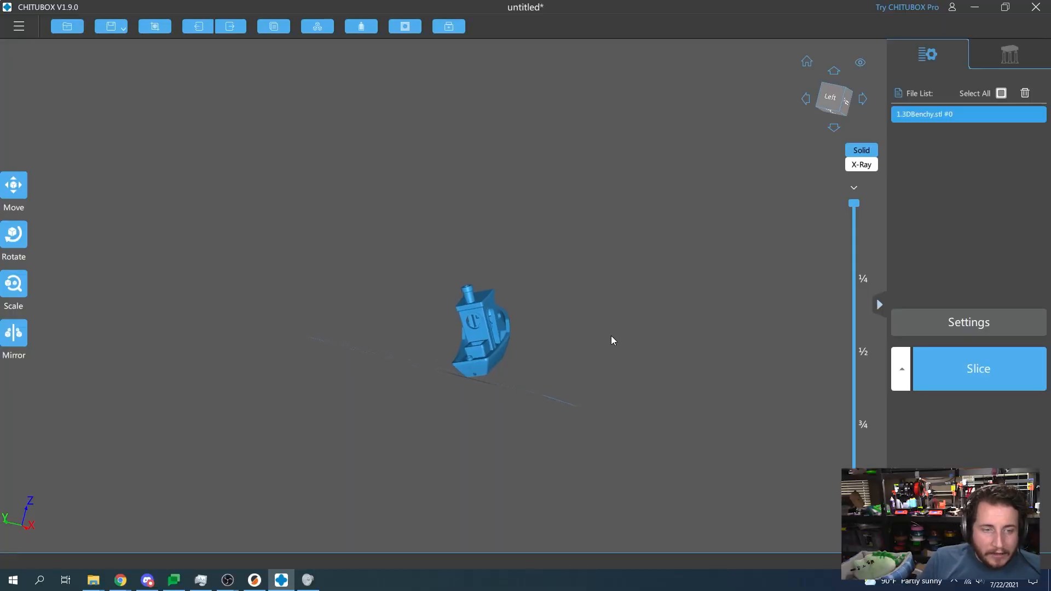
{"action": "right_click_drag", "start_coordinate": [530, 385], "coordinate": [438, 386]}
{"action": "key", "text": "ctrl+shift+Escape"}
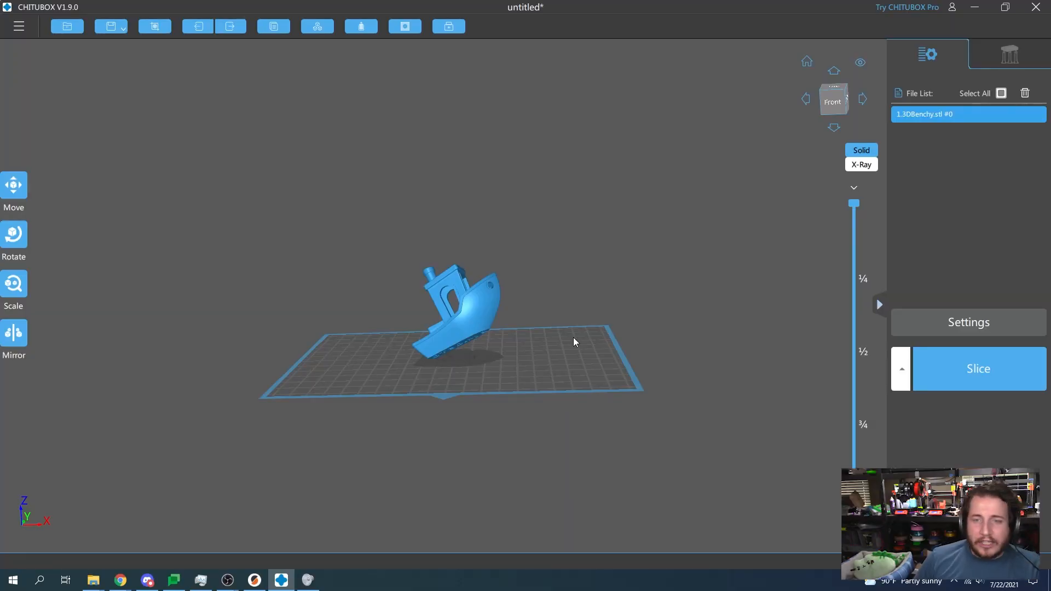
Step: Open the support settings for the tilted boat
{"action": "left_click", "coordinate": [995, 51]}
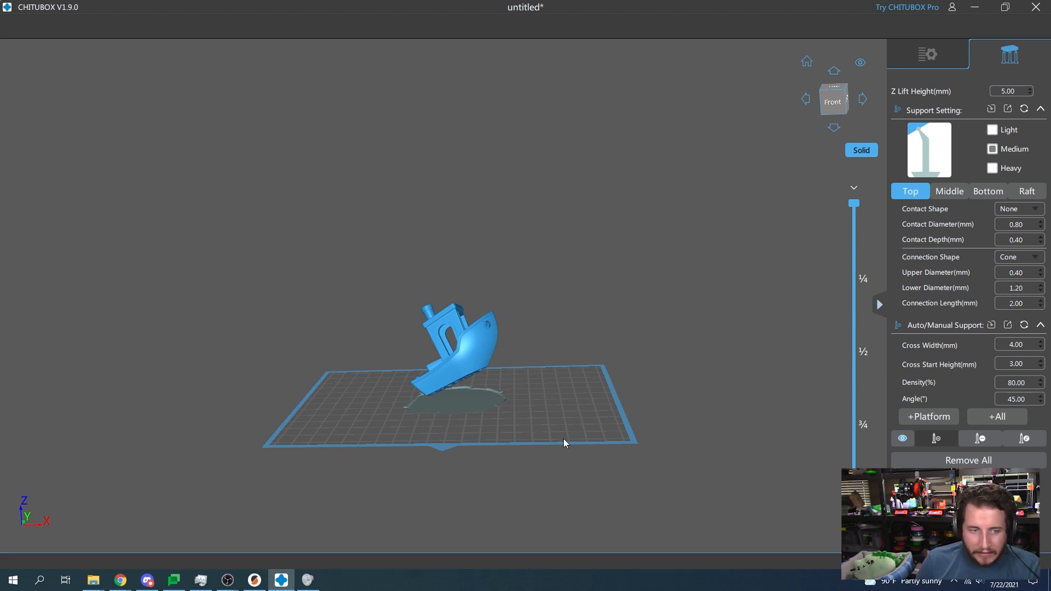
{"action": "middle_click_drag", "start_coordinate": [575, 421], "coordinate": [554, 427]}
{"action": "right_click_drag", "start_coordinate": [516, 429], "coordinate": [389, 328]}
{"action": "scroll", "coordinate": [373, 345], "scroll_direction": "up", "scroll_amount": 5}
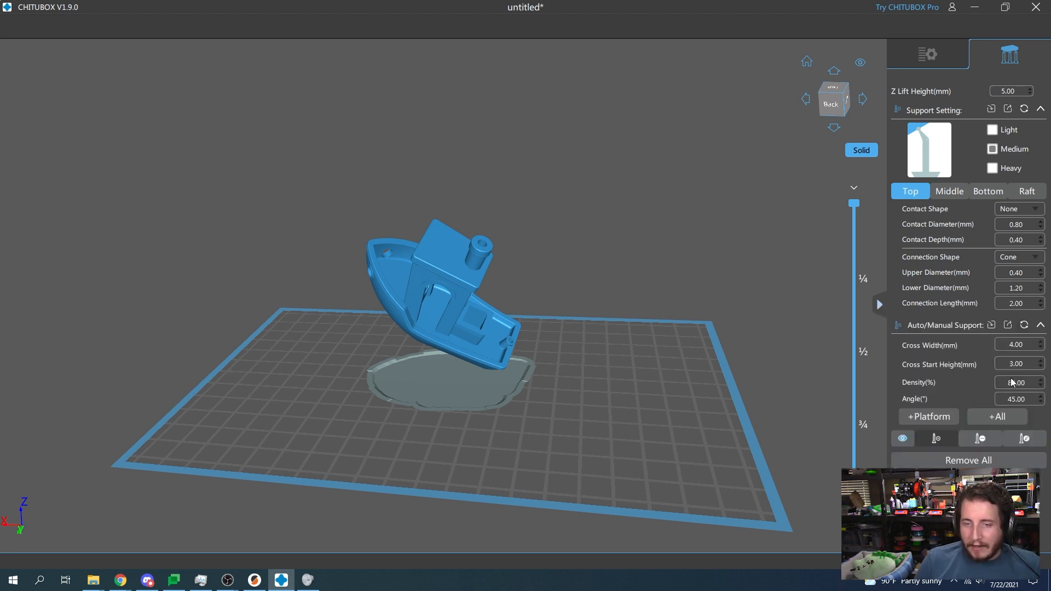
{"action": "mouse_move", "coordinate": [1021, 384]}
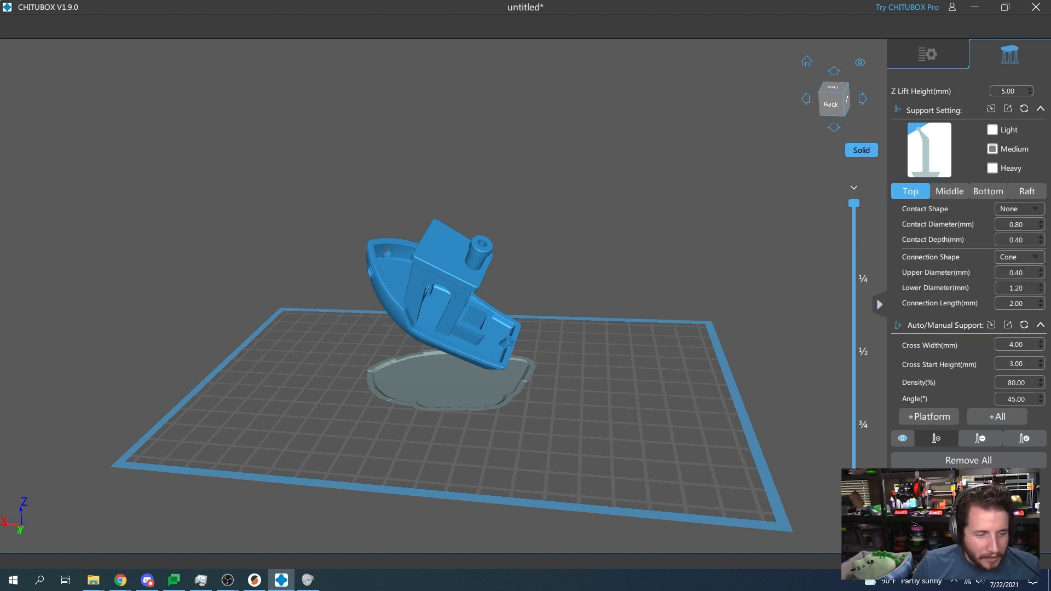
Step: Check the GPU 1 and CPU performance graphs in Task Manager and return to the slicer
{"action": "key", "text": "ctrl+shift+Escape"}
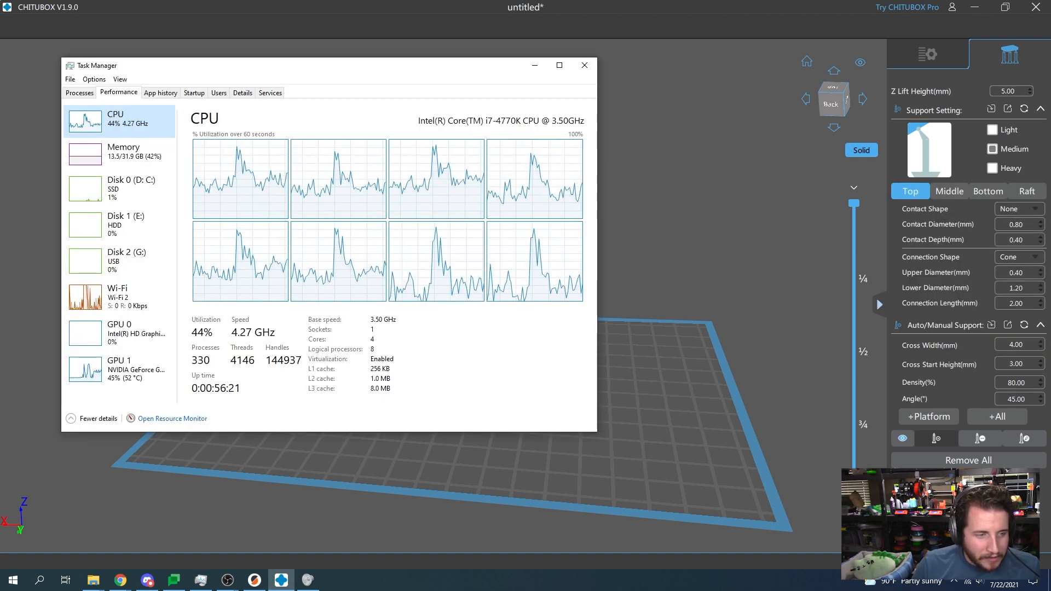
{"action": "left_click", "coordinate": [107, 375]}
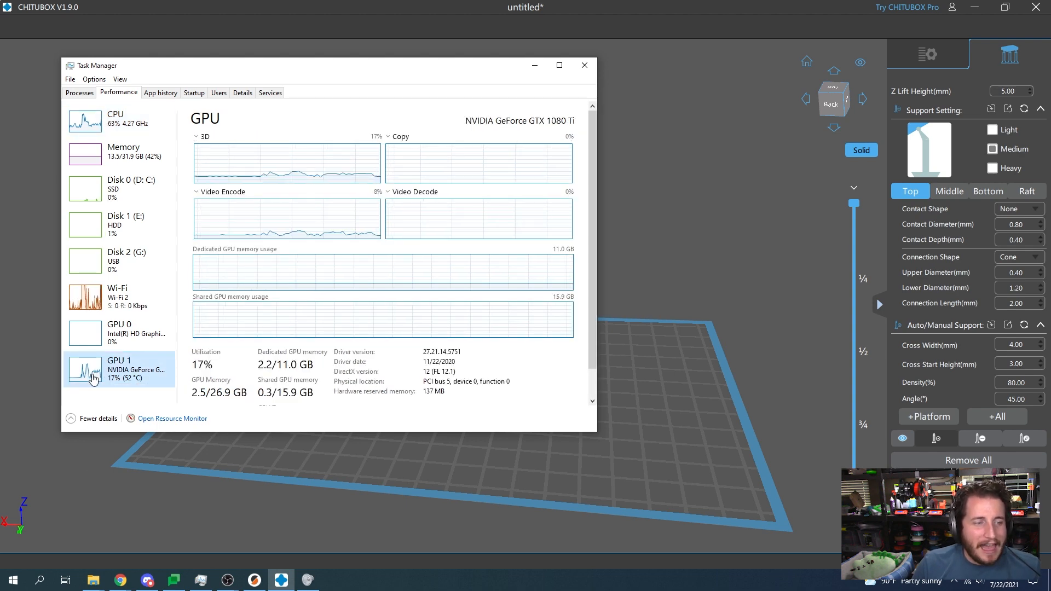
{"action": "left_click", "coordinate": [87, 122]}
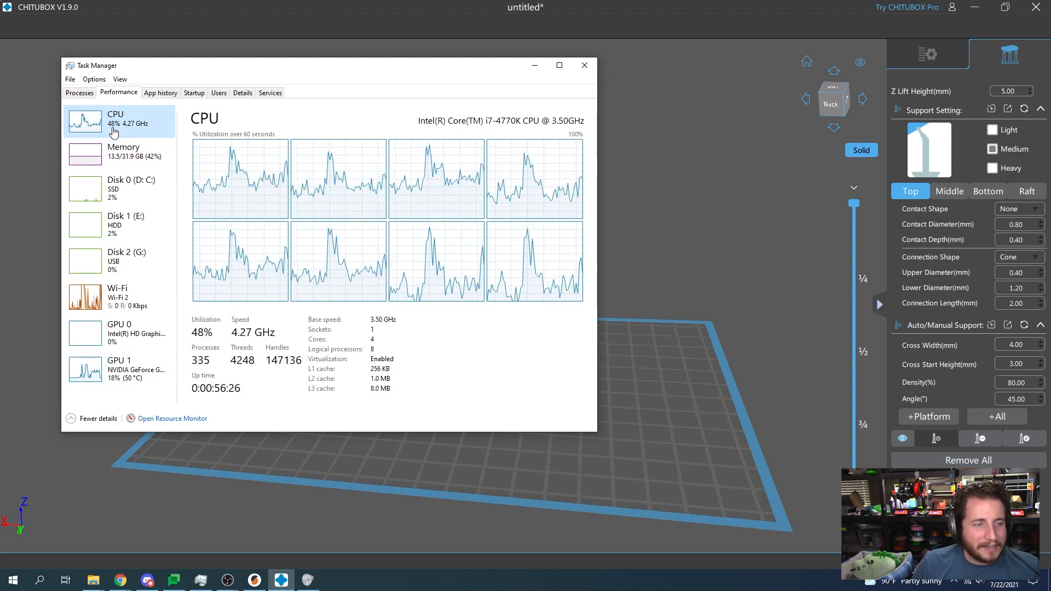
{"action": "left_click", "coordinate": [641, 454]}
Step: Generate automatic supports for all overhangs of the boat, including those above the model itself
{"action": "mouse_move", "coordinate": [1013, 344]}
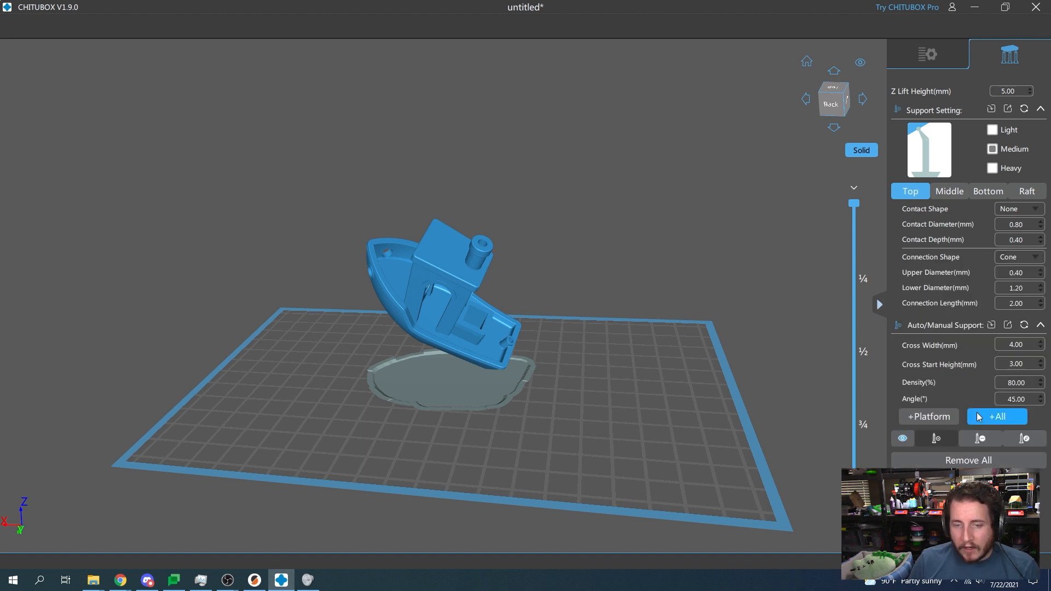
{"action": "left_click", "coordinate": [997, 417]}
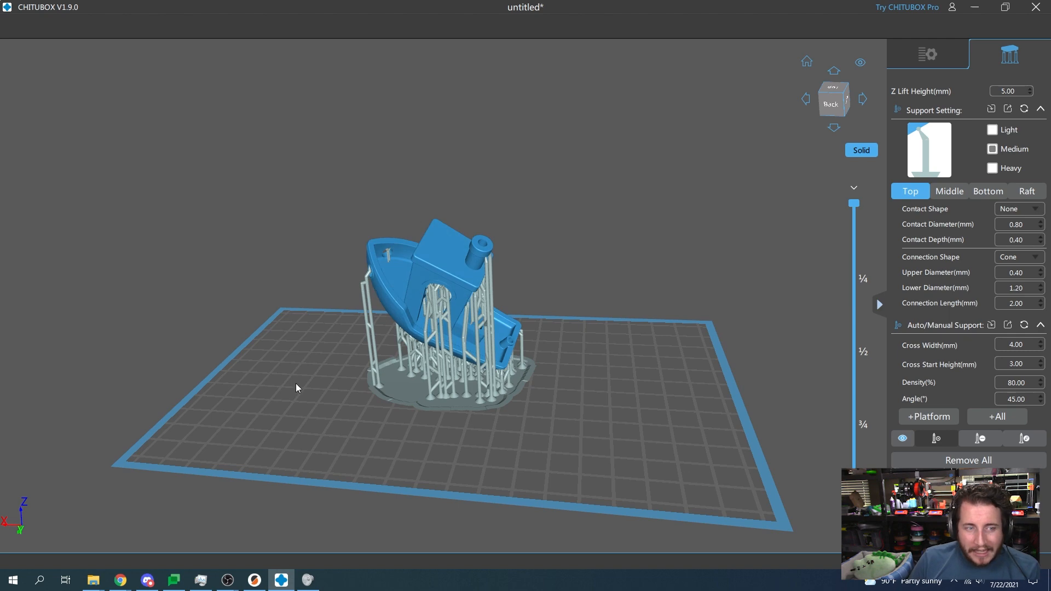
Step: Add manual supports from below along the stern's side edge and the rear edge of the cabin roof
{"action": "left_click_drag", "start_coordinate": [295, 387], "coordinate": [288, 272]}
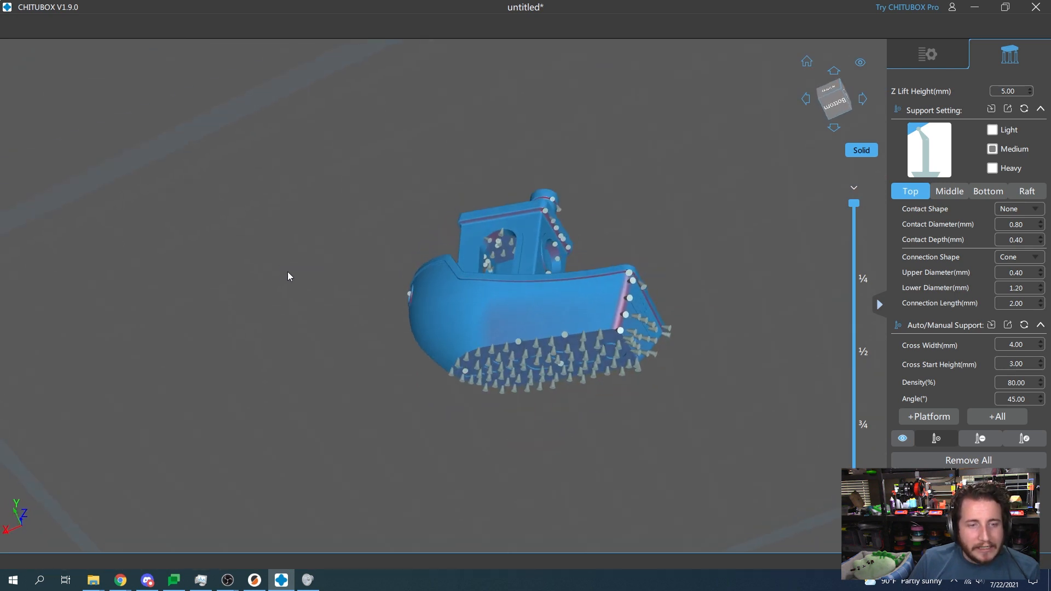
{"action": "scroll", "coordinate": [567, 221], "scroll_direction": "up", "scroll_amount": 6}
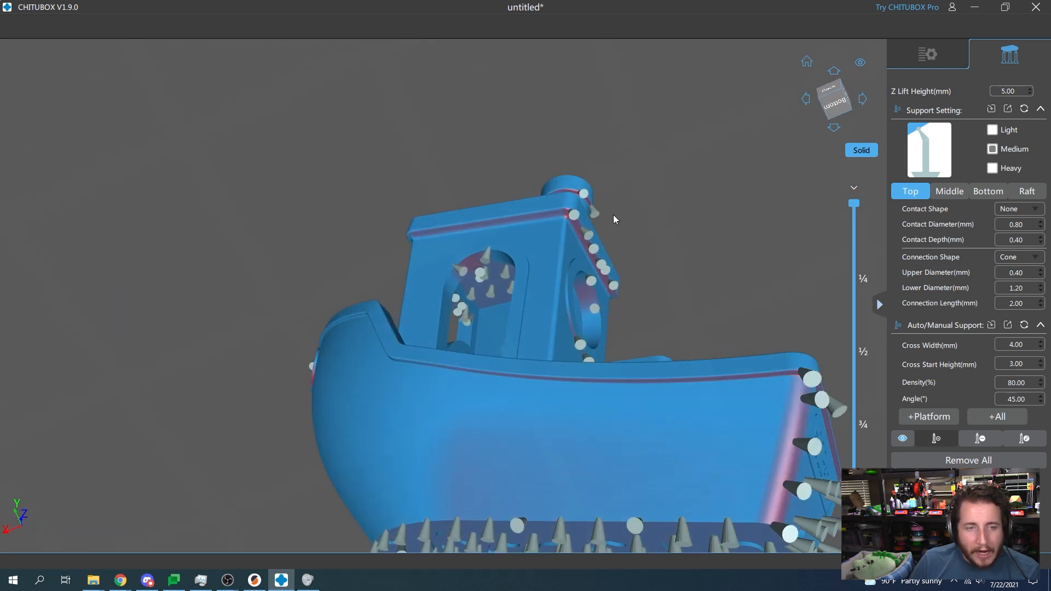
{"action": "scroll", "coordinate": [574, 222], "scroll_direction": "down", "scroll_amount": 5}
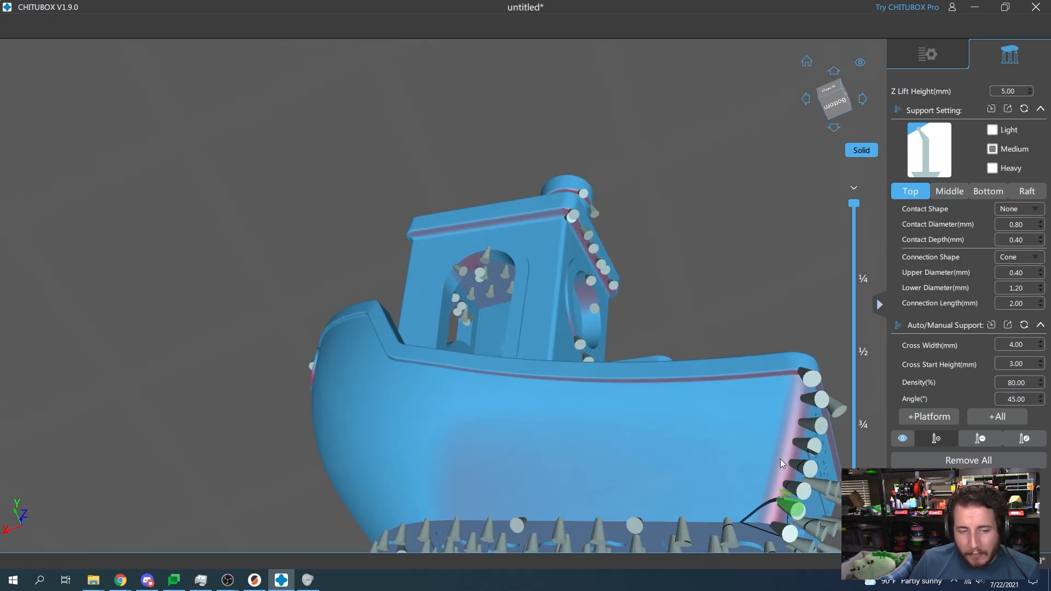
{"action": "left_click_drag", "start_coordinate": [723, 253], "coordinate": [777, 251]}
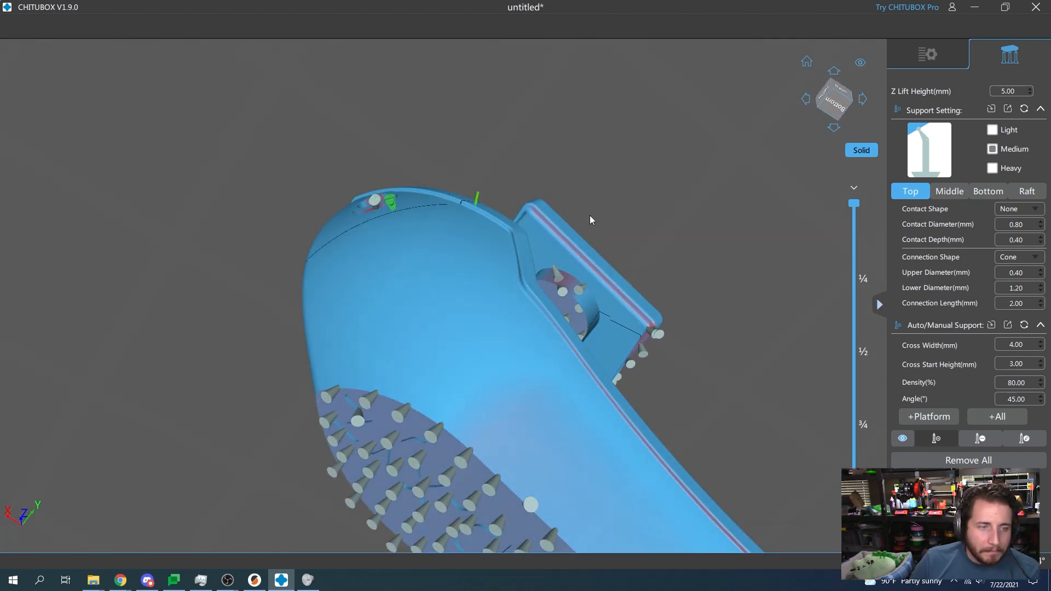
{"action": "left_click_drag", "start_coordinate": [590, 215], "coordinate": [535, 264]}
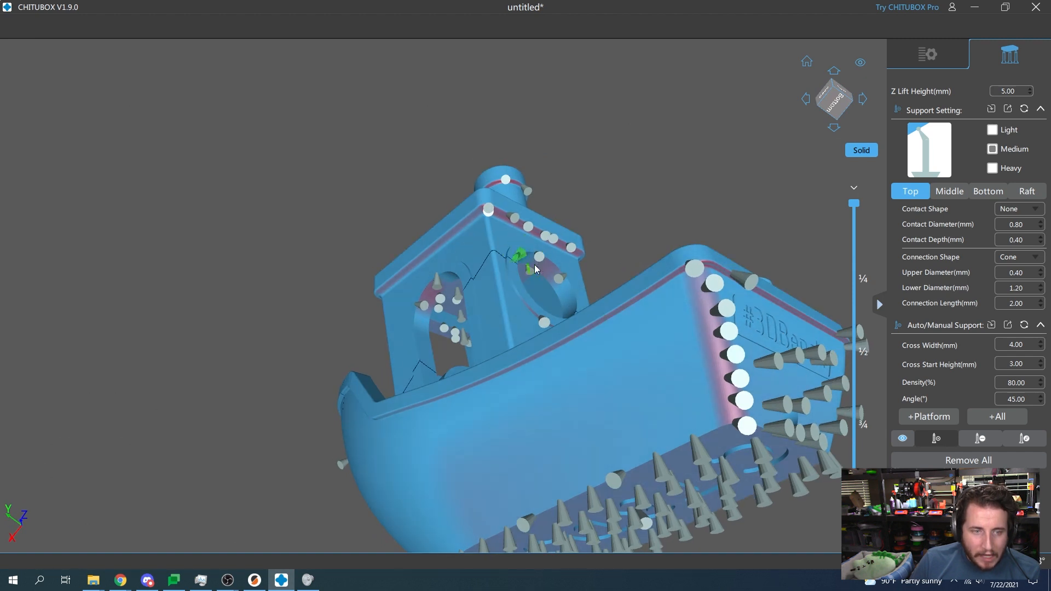
{"action": "left_click", "coordinate": [584, 256]}
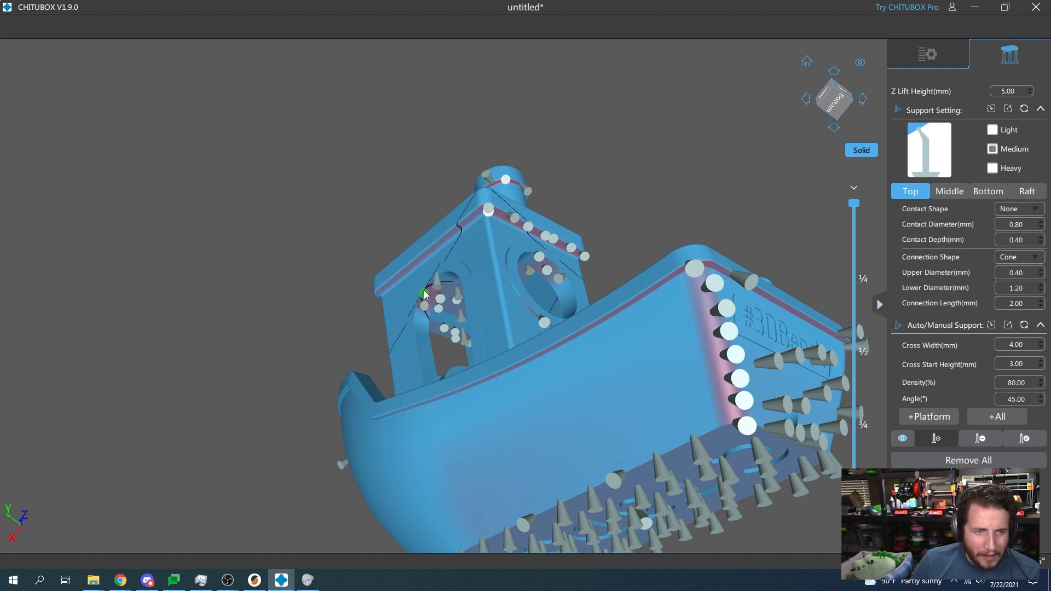
{"action": "scroll", "coordinate": [613, 236], "scroll_direction": "down", "scroll_amount": 8}
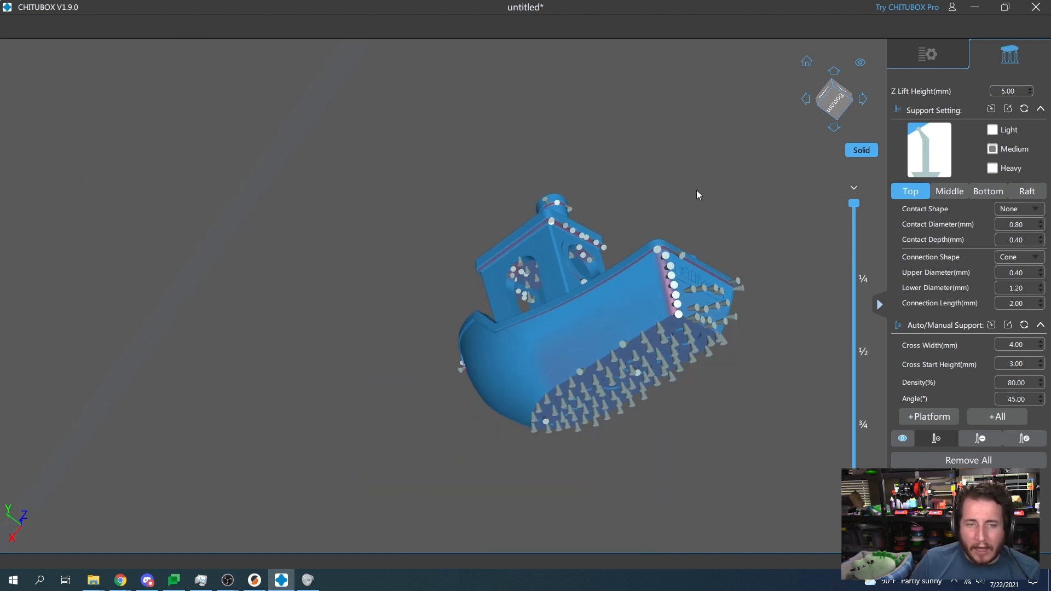
Step: Add manual support beneath the upper edge of the stern, near its corner
{"action": "middle_click_drag", "start_coordinate": [697, 189], "coordinate": [558, 189]}
{"action": "scroll", "coordinate": [712, 194], "scroll_direction": "up", "scroll_amount": 5}
{"action": "scroll", "coordinate": [716, 194], "scroll_direction": "up", "scroll_amount": 3}
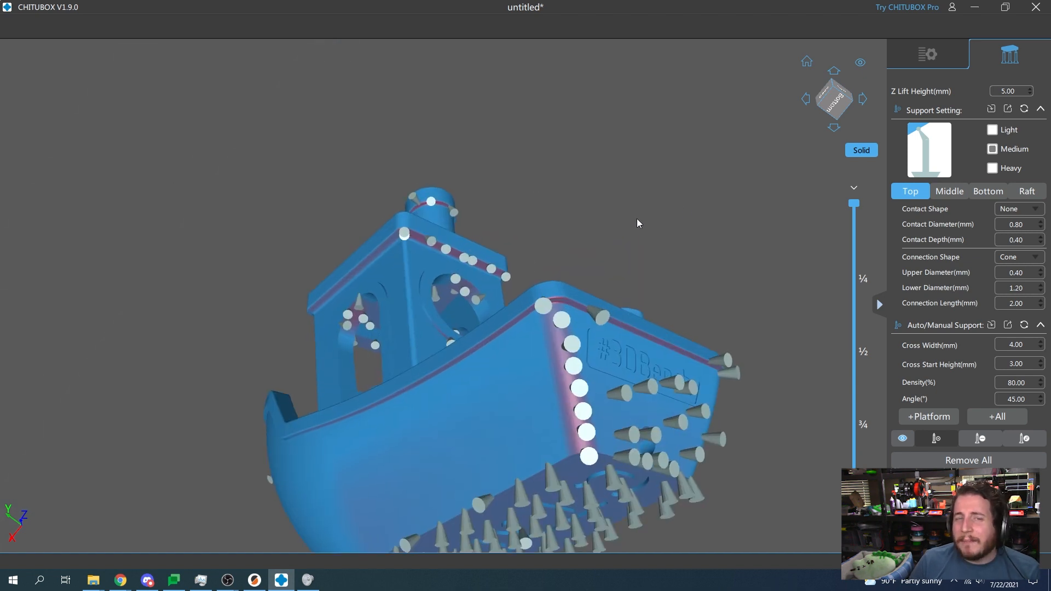
{"action": "middle_click_drag", "start_coordinate": [636, 218], "coordinate": [609, 115]}
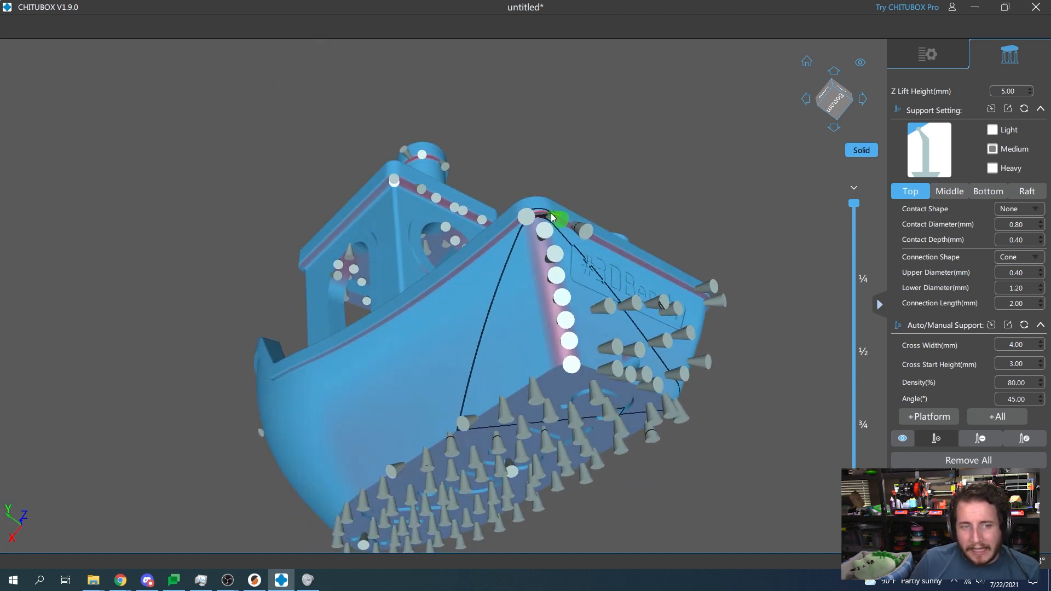
{"action": "scroll", "coordinate": [743, 217], "scroll_direction": "down", "scroll_amount": 5}
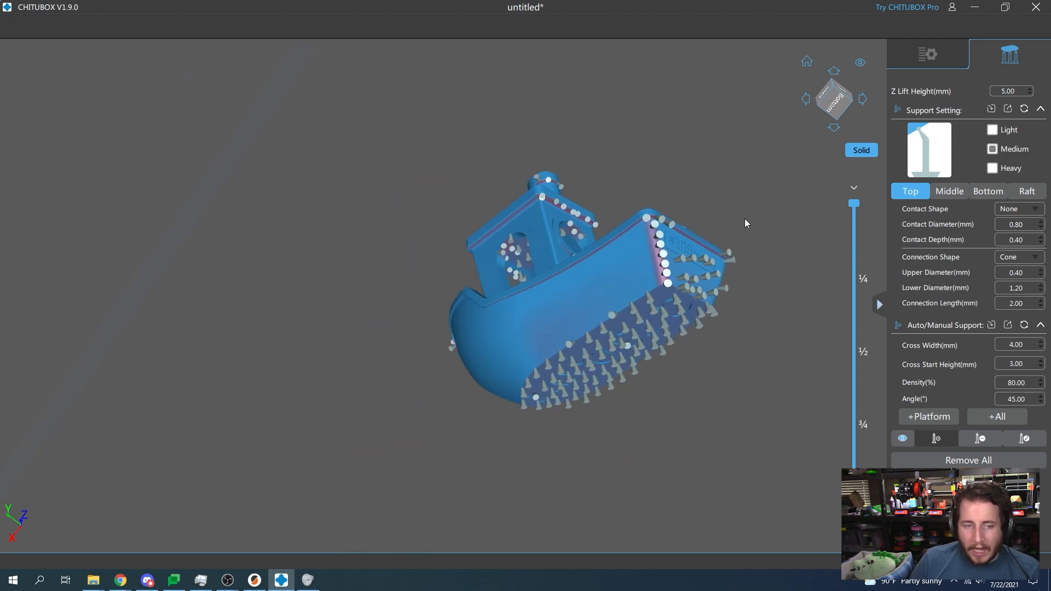
Step: Switch to support editing and lower the upper joint of a support beneath the chimney rim
{"action": "right_click_drag", "start_coordinate": [435, 428], "coordinate": [509, 517]}
{"action": "left_click_drag", "start_coordinate": [530, 520], "coordinate": [471, 503]}
{"action": "middle_click_drag", "start_coordinate": [689, 315], "coordinate": [741, 357]}
{"action": "left_click_drag", "start_coordinate": [742, 361], "coordinate": [691, 357]}
{"action": "scroll", "coordinate": [691, 357], "scroll_direction": "up", "scroll_amount": 2}
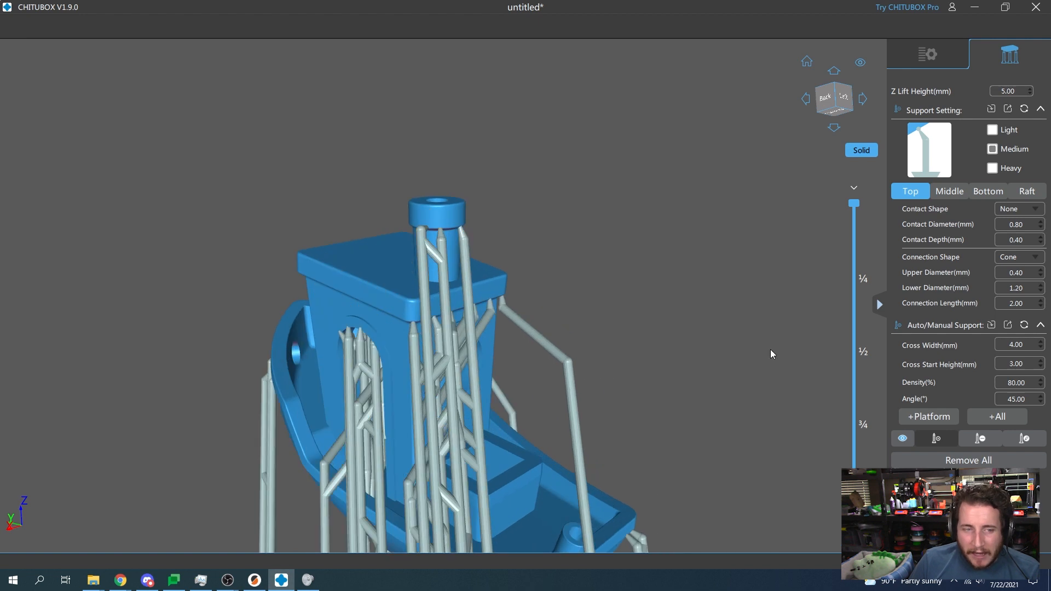
{"action": "left_click", "coordinate": [1034, 442]}
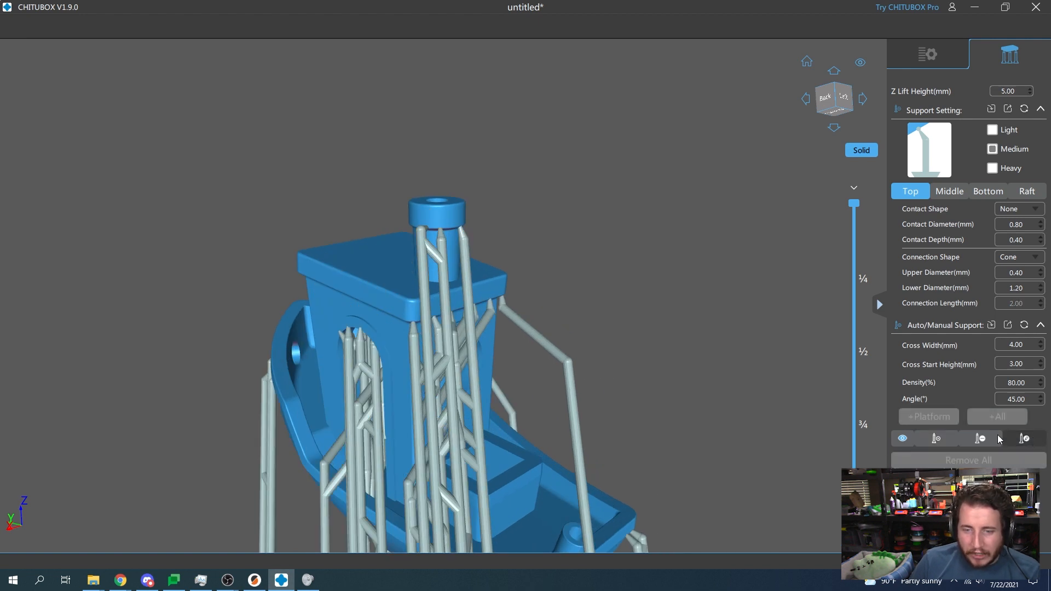
{"action": "left_click", "coordinate": [410, 222]}
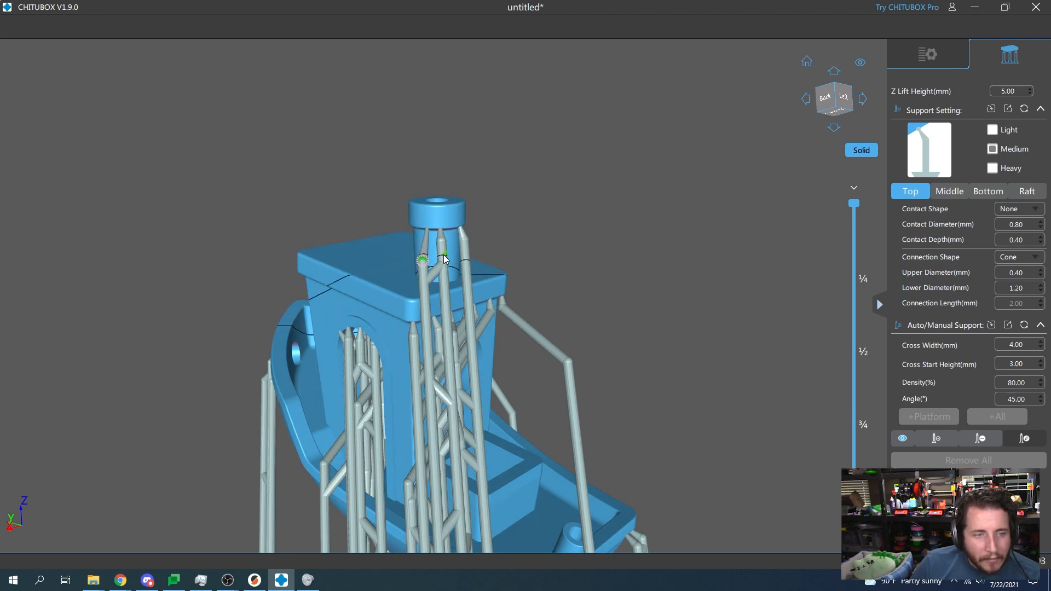
Step: Move the pillar of the chimney support outward, away from the boat
{"action": "right_click_drag", "start_coordinate": [626, 271], "coordinate": [700, 303]}
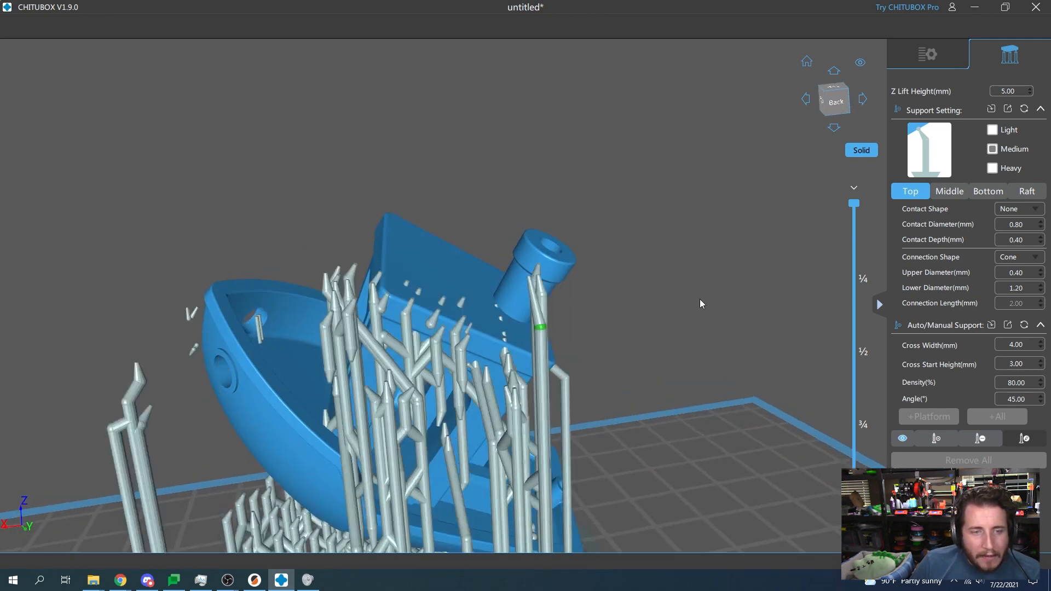
{"action": "scroll", "coordinate": [691, 304], "scroll_direction": "up", "scroll_amount": 5}
{"action": "scroll", "coordinate": [593, 303], "scroll_direction": "down", "scroll_amount": 6}
{"action": "scroll", "coordinate": [612, 194], "scroll_direction": "up", "scroll_amount": 3}
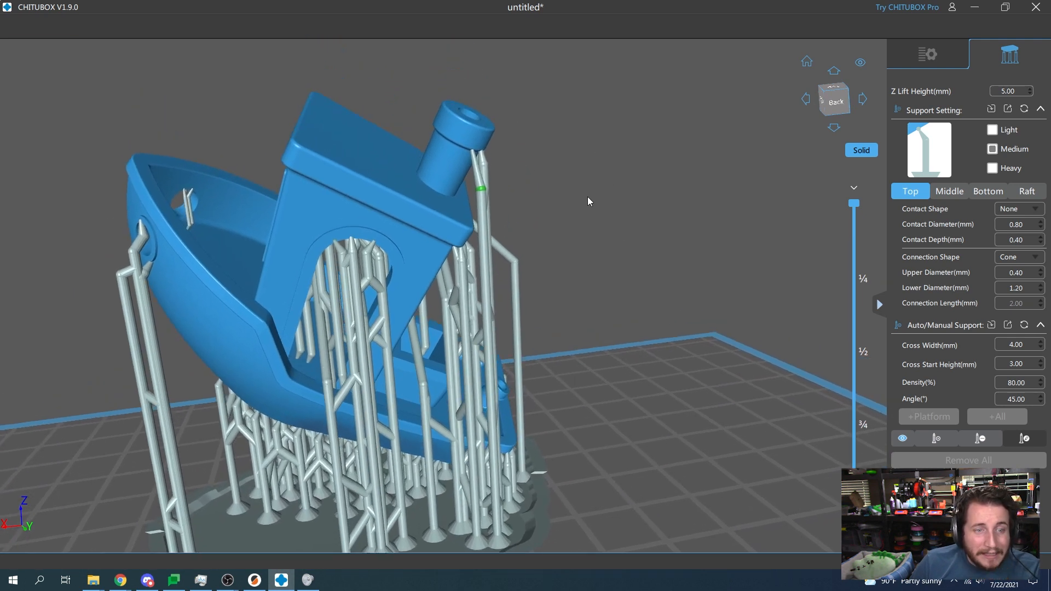
{"action": "middle_click_drag", "start_coordinate": [587, 197], "coordinate": [586, 229]}
{"action": "mouse_move", "coordinate": [486, 246]}
{"action": "left_mouse_down"}
{"action": "mouse_move", "coordinate": [526, 239]}
{"action": "mouse_move", "coordinate": [595, 198]}
{"action": "mouse_move", "coordinate": [686, 235]}
{"action": "mouse_move", "coordinate": [772, 245]}
{"action": "mouse_move", "coordinate": [504, 243]}
{"action": "mouse_move", "coordinate": [514, 275]}
{"action": "mouse_move", "coordinate": [505, 258]}
{"action": "mouse_move", "coordinate": [511, 195]}
{"action": "left_mouse_up"}
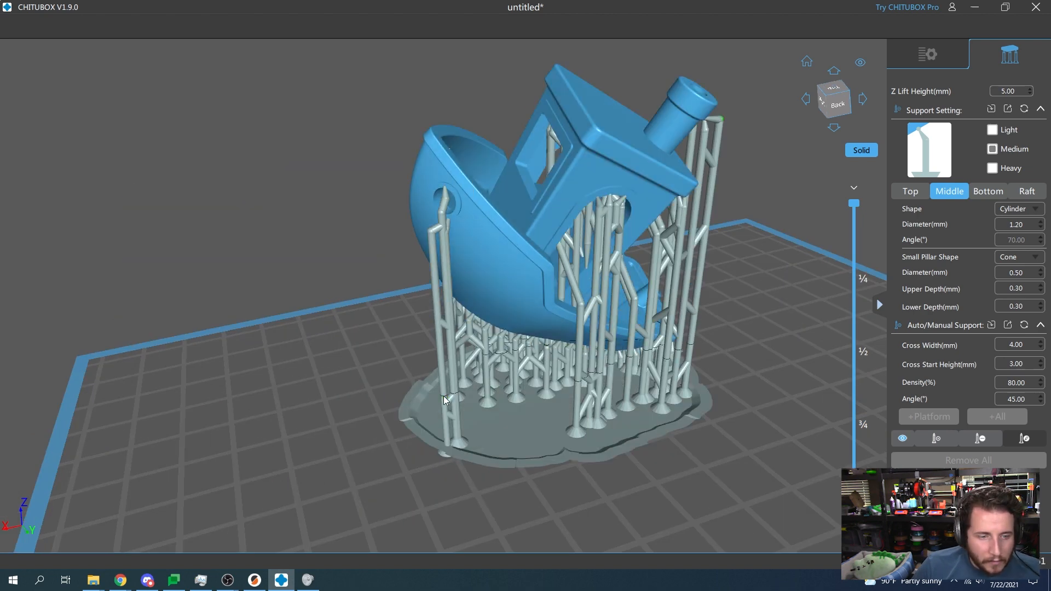
Step: Move the outer pillar of the bow support to the other side of its neighbouring pillar, towards the stern
{"action": "left_click_drag", "start_coordinate": [444, 401], "coordinate": [474, 400]}
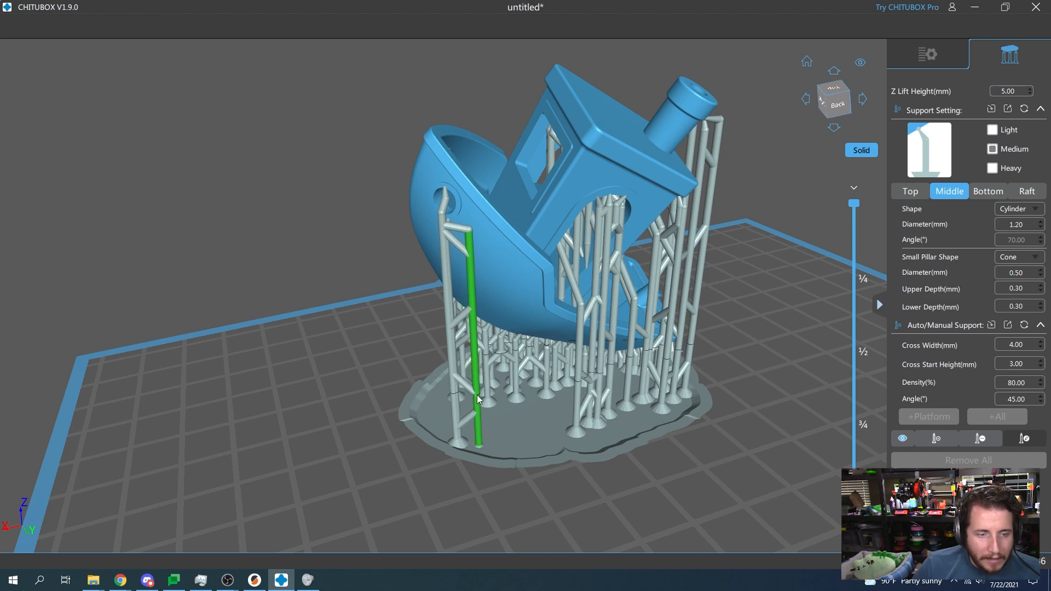
{"action": "left_click_drag", "start_coordinate": [392, 503], "coordinate": [527, 461]}
{"action": "scroll", "coordinate": [489, 480], "scroll_direction": "down", "scroll_amount": 3}
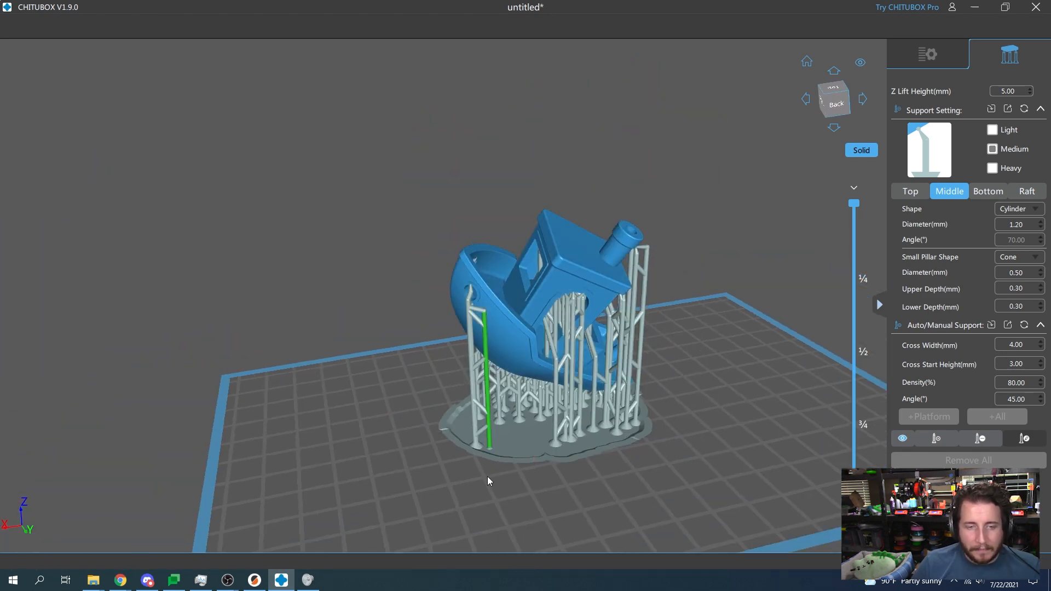
Step: Review the raft, bottom and top support parameters
{"action": "left_click", "coordinate": [1020, 192]}
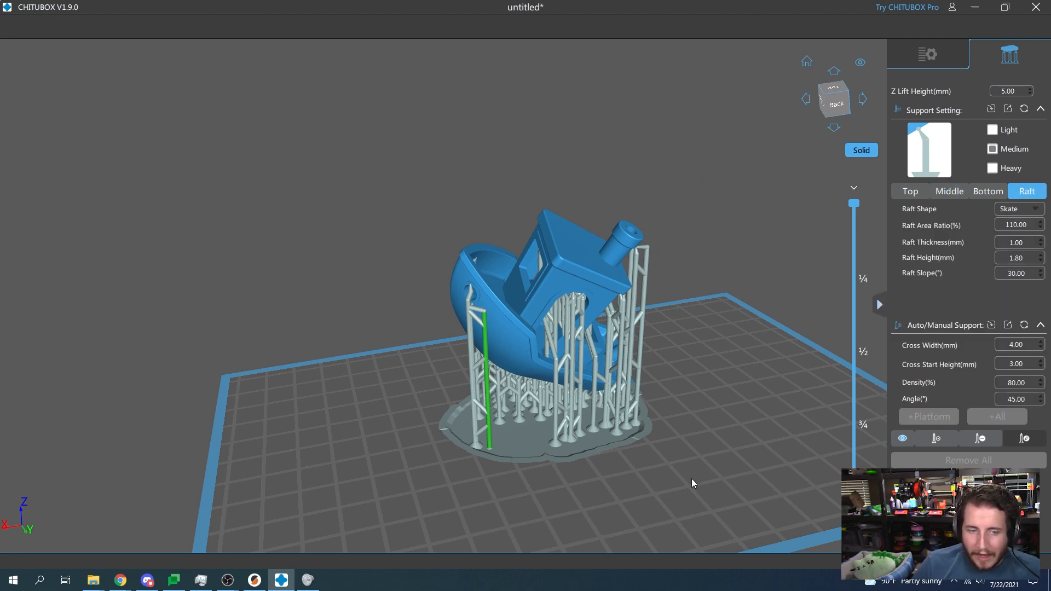
{"action": "left_click_drag", "start_coordinate": [692, 480], "coordinate": [393, 417]}
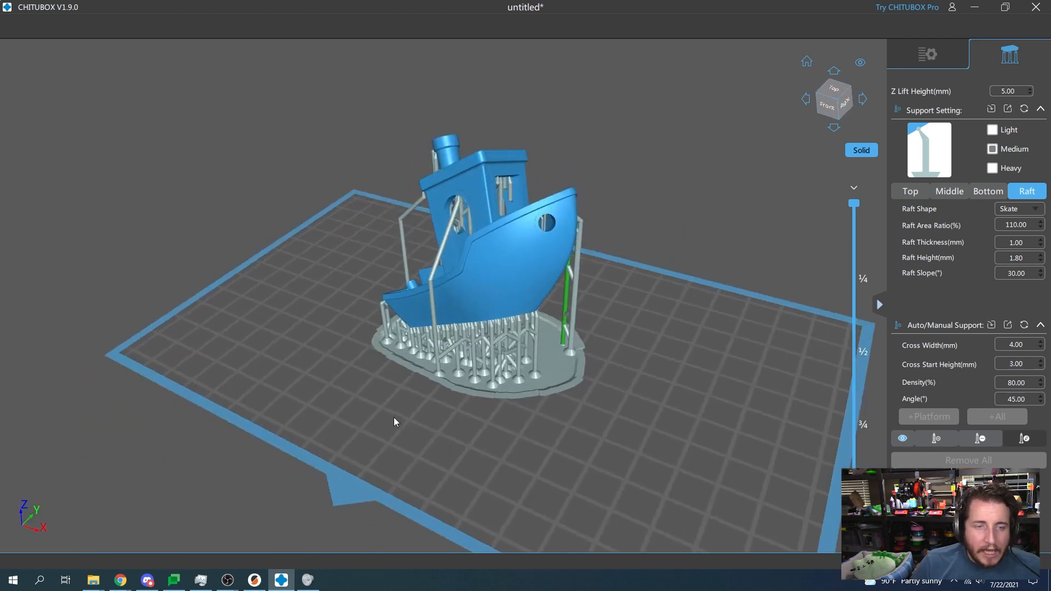
{"action": "left_click", "coordinate": [988, 199]}
{"action": "left_click", "coordinate": [911, 191]}
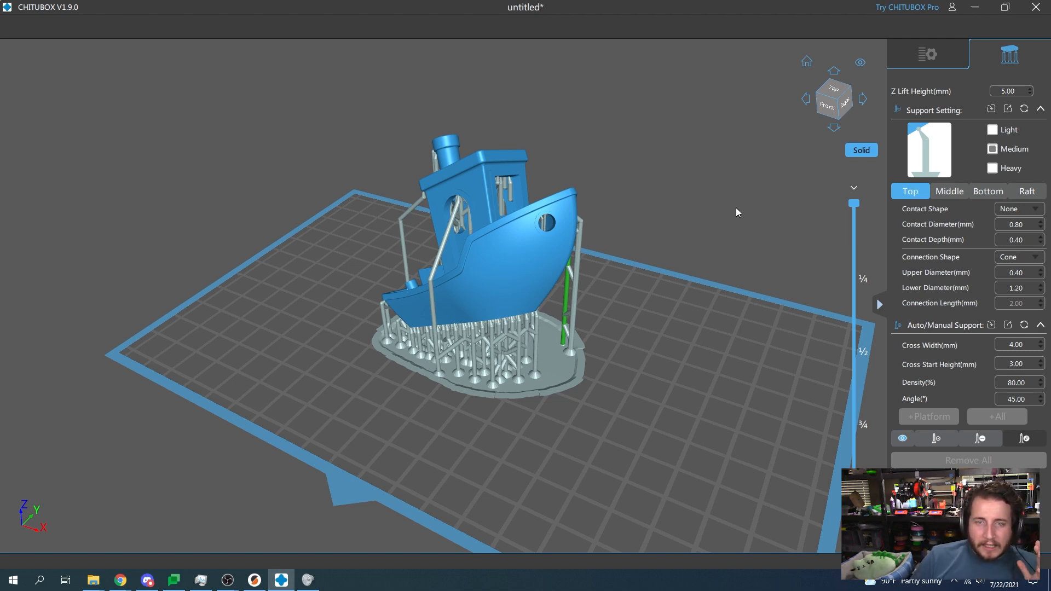
Step: Delete the manual support that reaches up to the arch of the cabin's side doorway
{"action": "scroll", "coordinate": [695, 253], "scroll_direction": "up", "scroll_amount": 5}
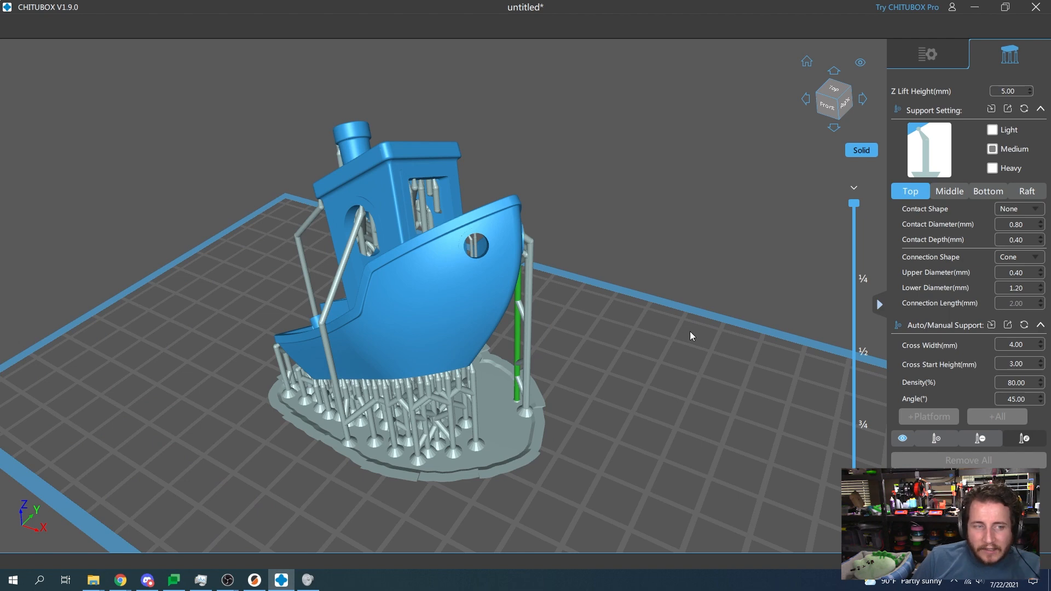
{"action": "left_click_drag", "start_coordinate": [690, 331], "coordinate": [759, 328]}
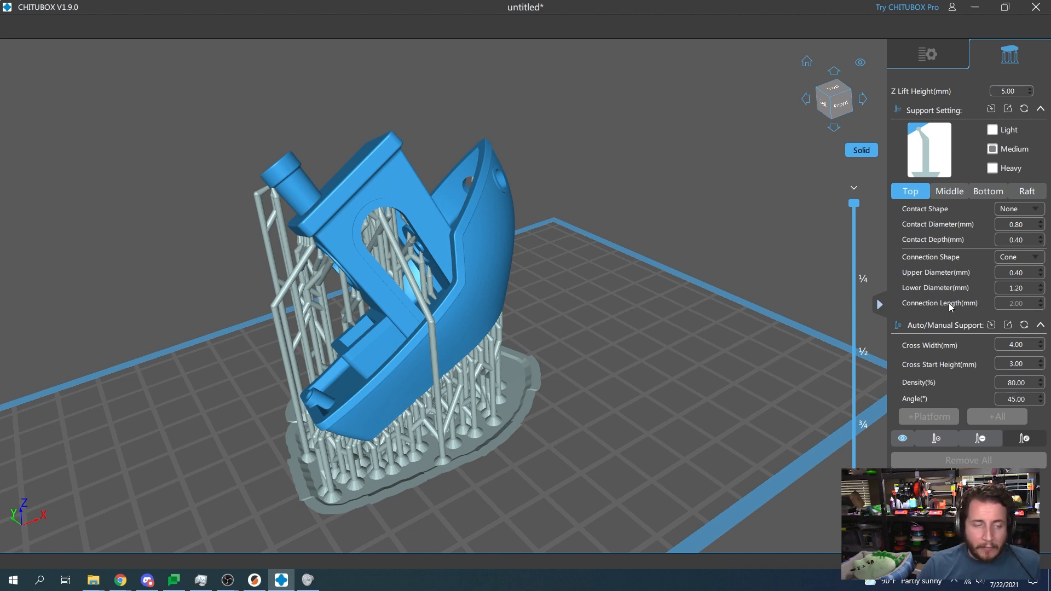
{"action": "left_click_drag", "start_coordinate": [744, 307], "coordinate": [684, 389]}
{"action": "scroll", "coordinate": [579, 375], "scroll_direction": "up", "scroll_amount": 5}
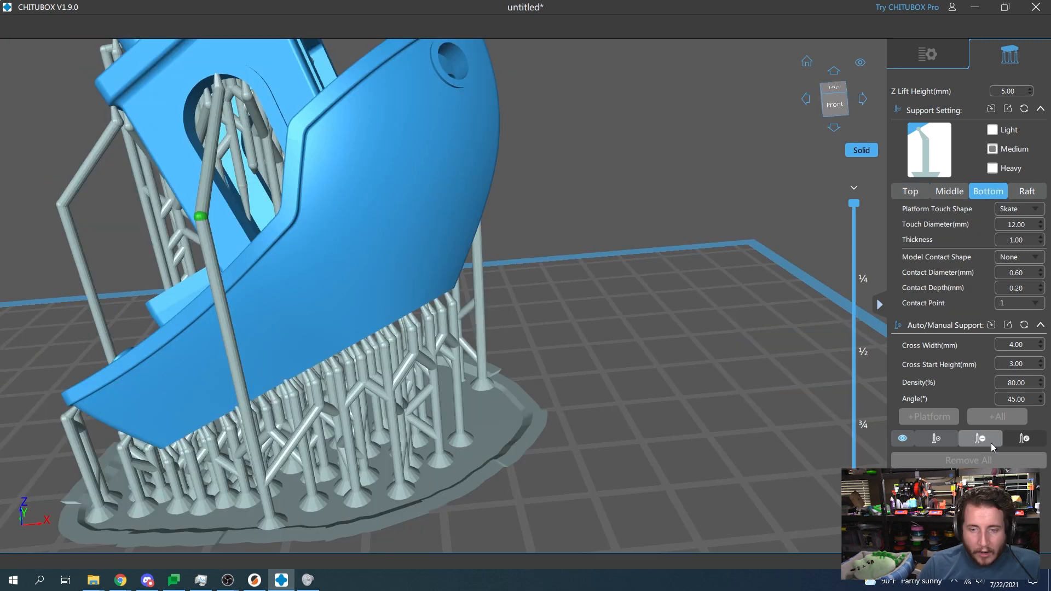
{"action": "left_click", "coordinate": [349, 200]}
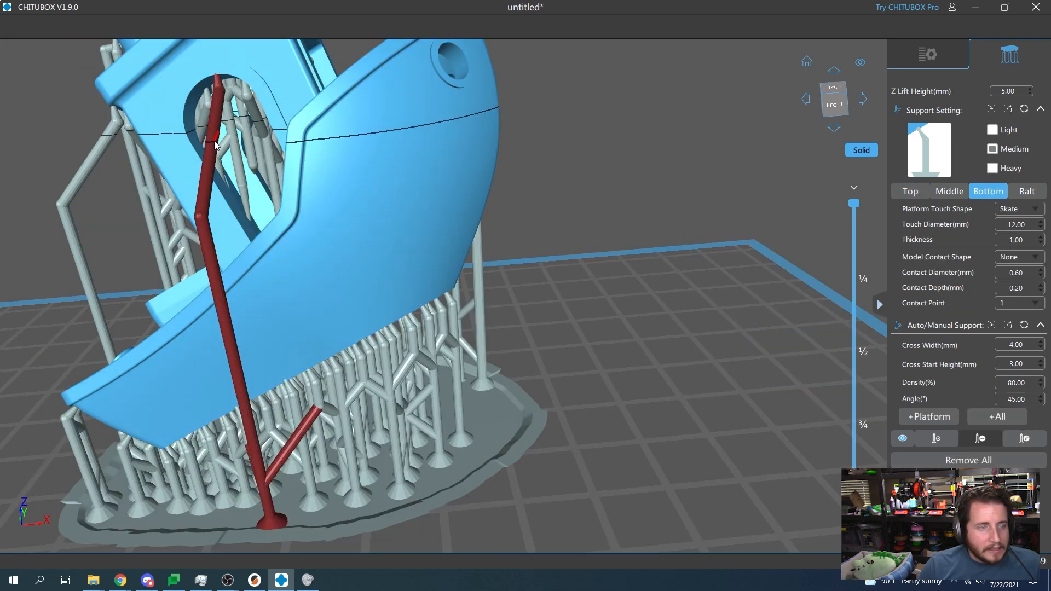
{"action": "left_click", "coordinate": [210, 159]}
Step: Switch to adding supports and examine the doorway arch, the chimney rim and the cabin roof's underside for areas needing support
{"action": "right_click_drag", "start_coordinate": [554, 349], "coordinate": [821, 361]}
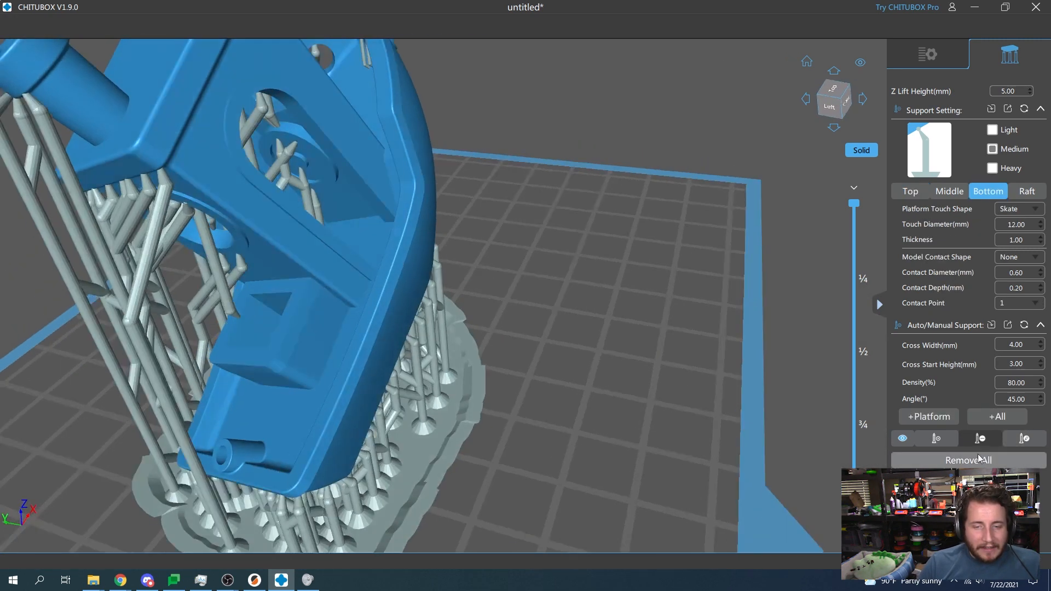
{"action": "left_click", "coordinate": [937, 439]}
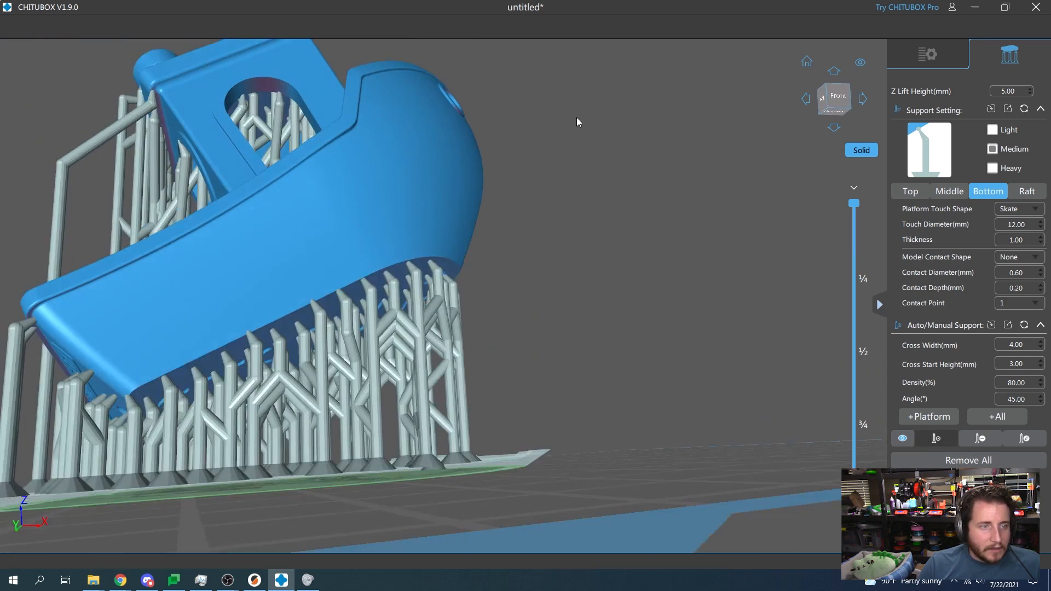
{"action": "right_click_drag", "start_coordinate": [577, 117], "coordinate": [701, 225]}
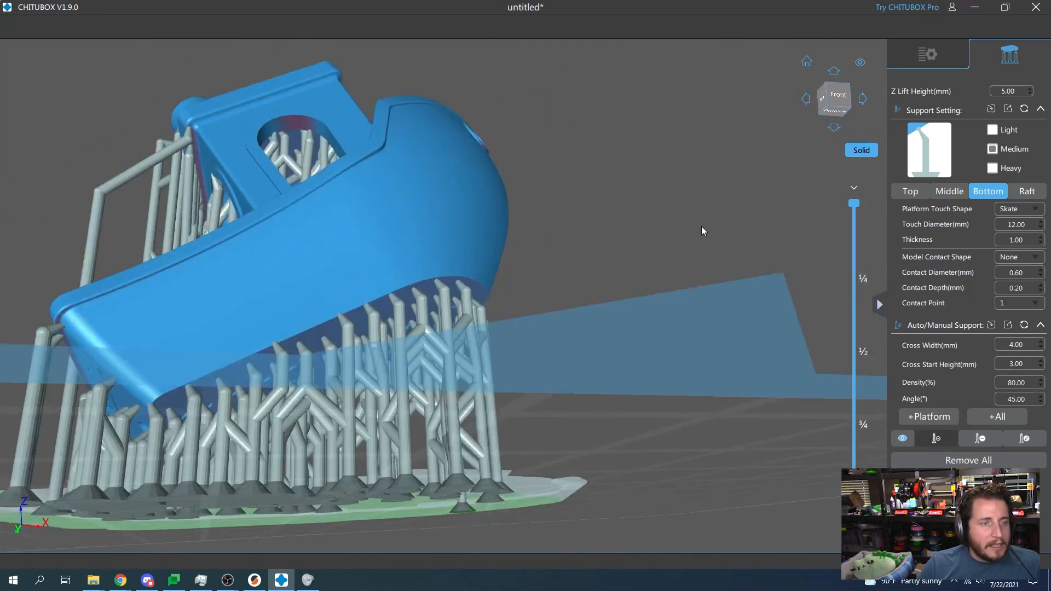
{"action": "scroll", "coordinate": [294, 491], "scroll_direction": "up", "scroll_amount": 3}
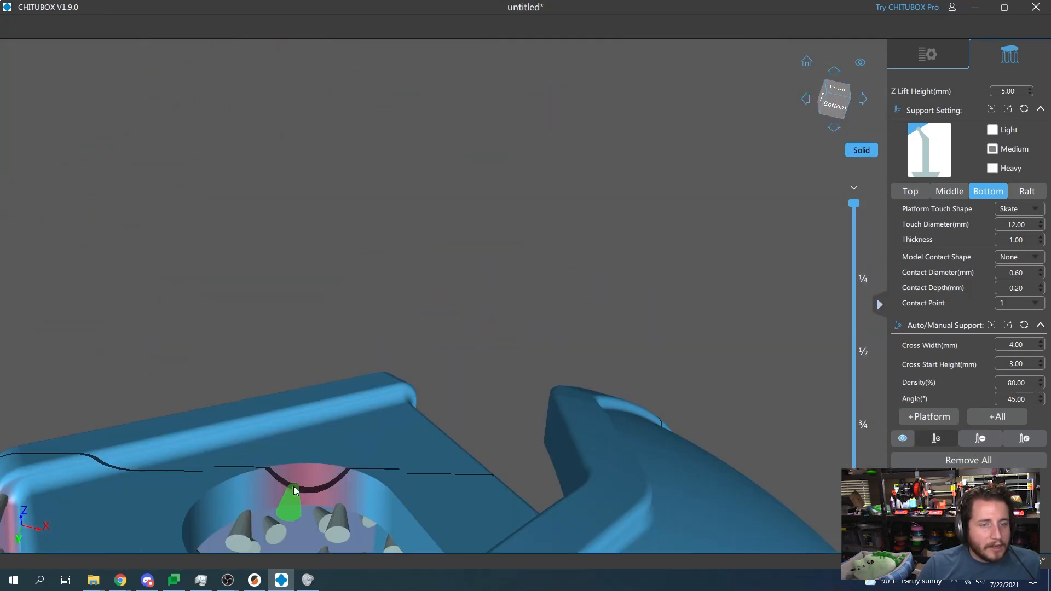
{"action": "scroll", "coordinate": [328, 460], "scroll_direction": "down", "scroll_amount": 5}
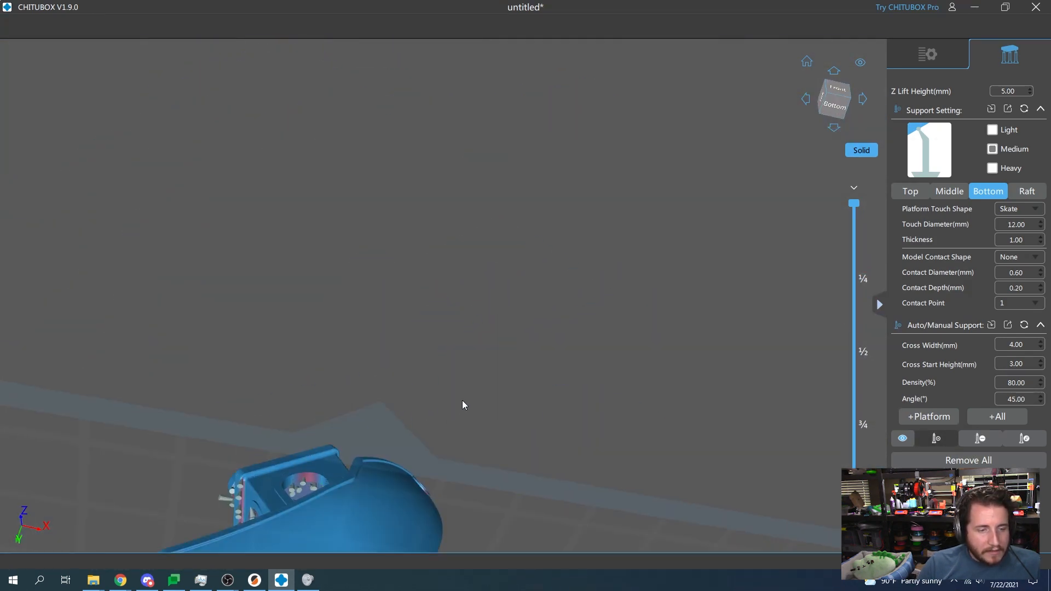
{"action": "right_click_drag", "start_coordinate": [473, 424], "coordinate": [519, 509]}
{"action": "scroll", "coordinate": [518, 510], "scroll_direction": "down", "scroll_amount": 3}
{"action": "mouse_move", "coordinate": [544, 467]}
{"action": "right_mouse_down"}
{"action": "mouse_move", "coordinate": [540, 501]}
{"action": "mouse_move", "coordinate": [542, 482]}
{"action": "right_mouse_up"}
{"action": "middle_click_drag", "start_coordinate": [544, 361], "coordinate": [556, 126]}
{"action": "right_click_drag", "start_coordinate": [592, 391], "coordinate": [560, 462]}
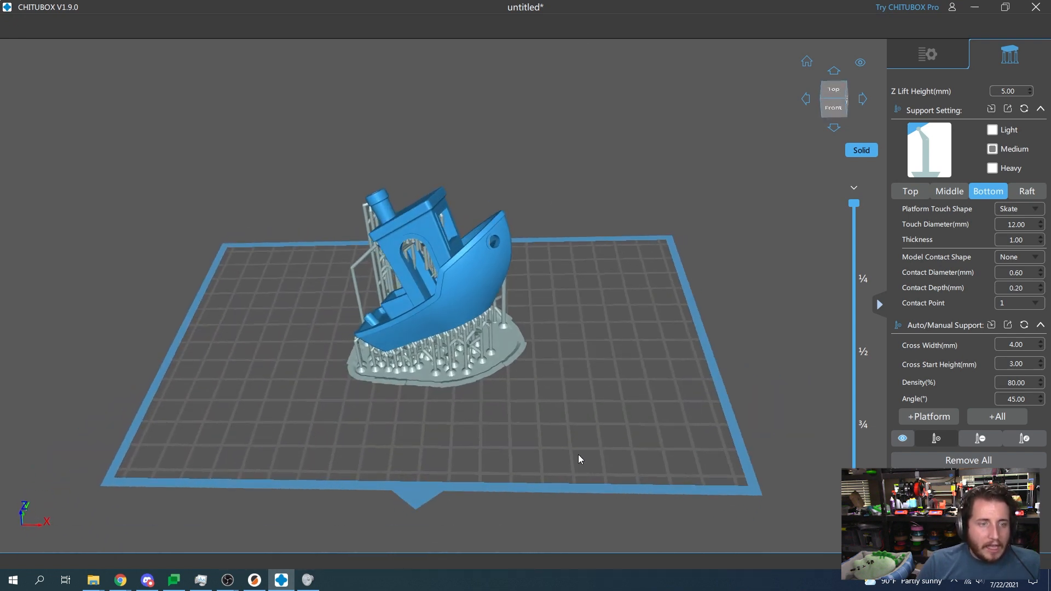
{"action": "scroll", "coordinate": [590, 405], "scroll_direction": "up", "scroll_amount": 5}
{"action": "middle_click_drag", "start_coordinate": [558, 181], "coordinate": [625, 403]}
{"action": "right_click_drag", "start_coordinate": [625, 403], "coordinate": [604, 384]}
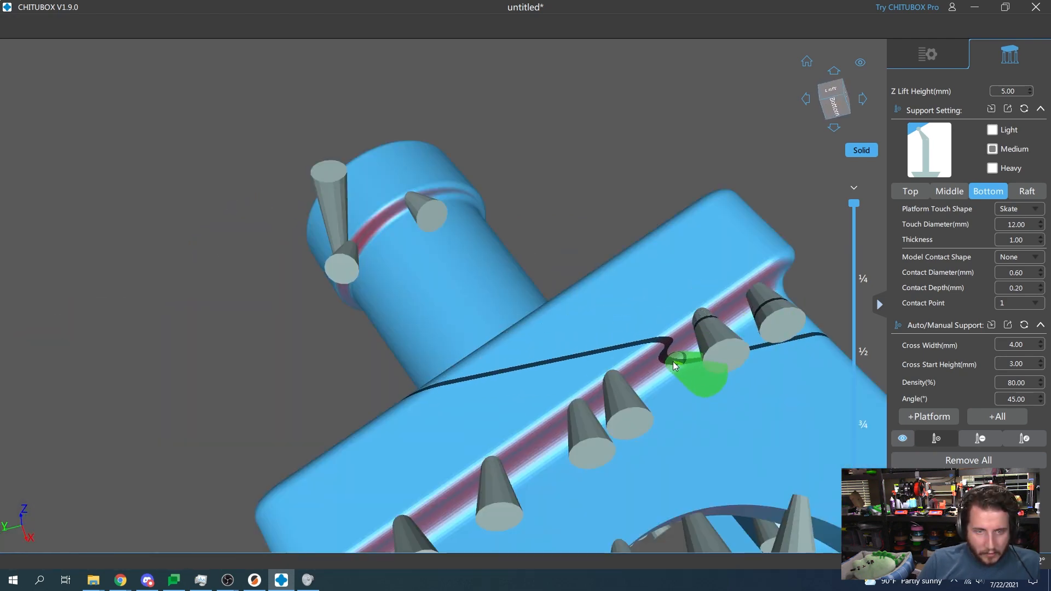
{"action": "scroll", "coordinate": [672, 356], "scroll_direction": "down", "scroll_amount": 10}
Step: Switch to support editing and move the pillar under the cabin roof's rear corner outward, away from the boat
{"action": "right_click_drag", "start_coordinate": [715, 292], "coordinate": [747, 295]}
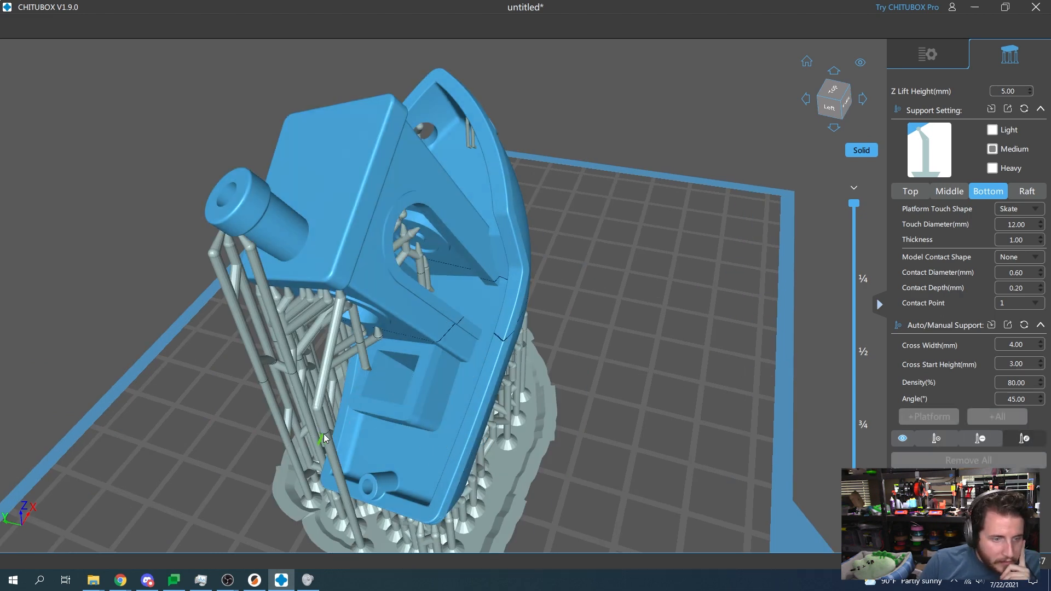
{"action": "left_click_drag", "start_coordinate": [324, 434], "coordinate": [276, 405]}
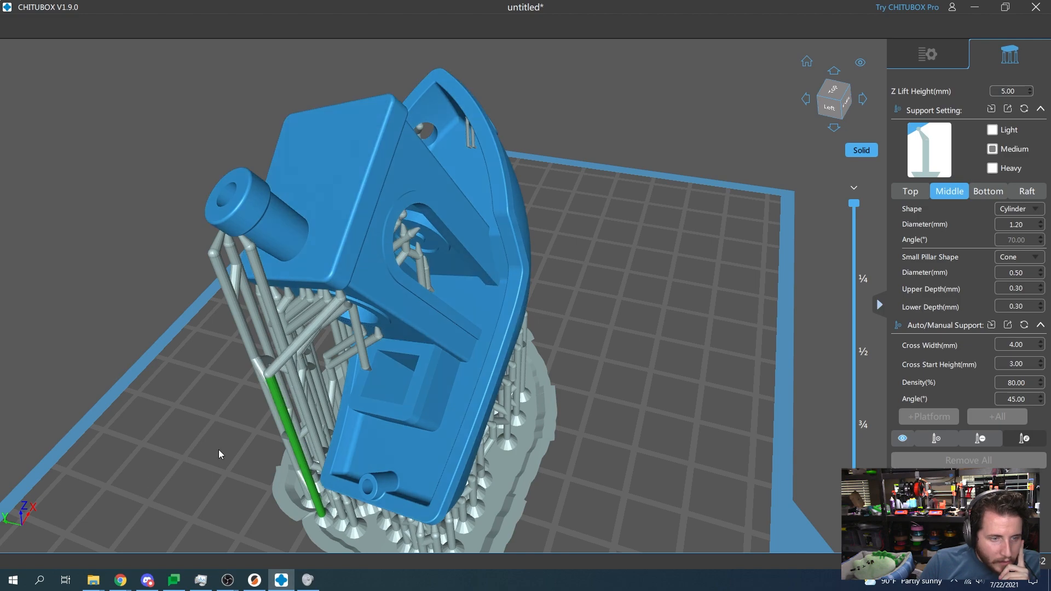
{"action": "right_click_drag", "start_coordinate": [219, 450], "coordinate": [121, 437]}
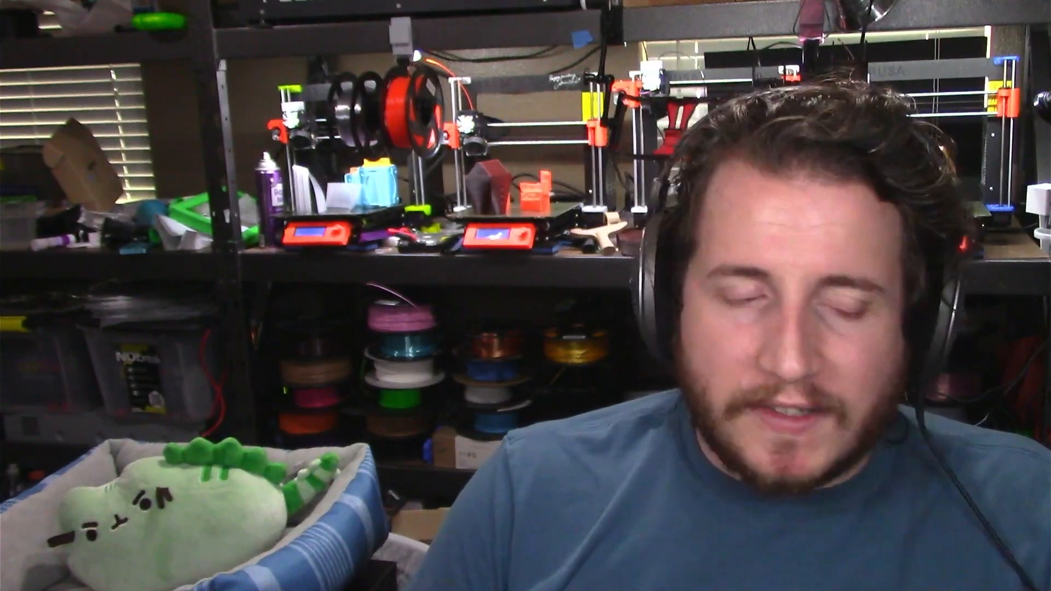
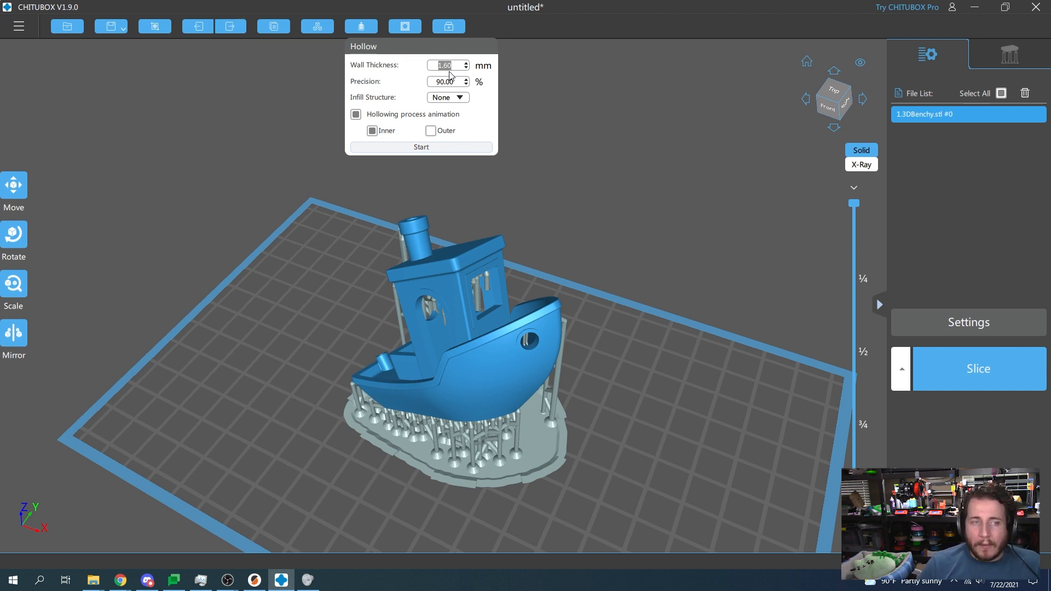
Step: Hollow the model inward with a 1.60 mm wall, 90% precision, no infill structure and the hollowing process animation turned off
{"action": "left_click", "coordinate": [463, 98]}
{"action": "left_click", "coordinate": [382, 101]}
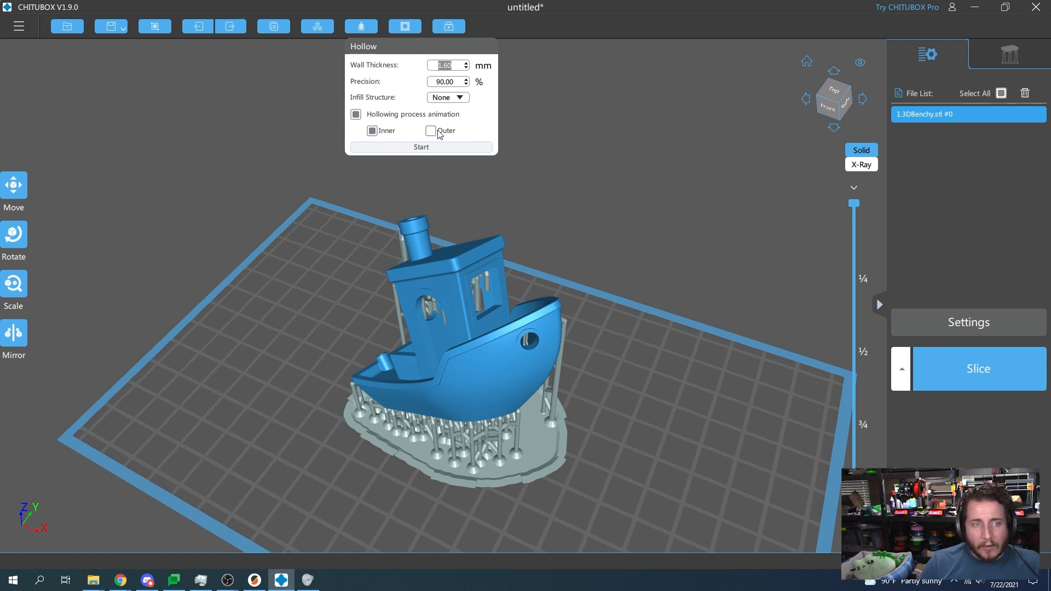
{"action": "left_click", "coordinate": [426, 149]}
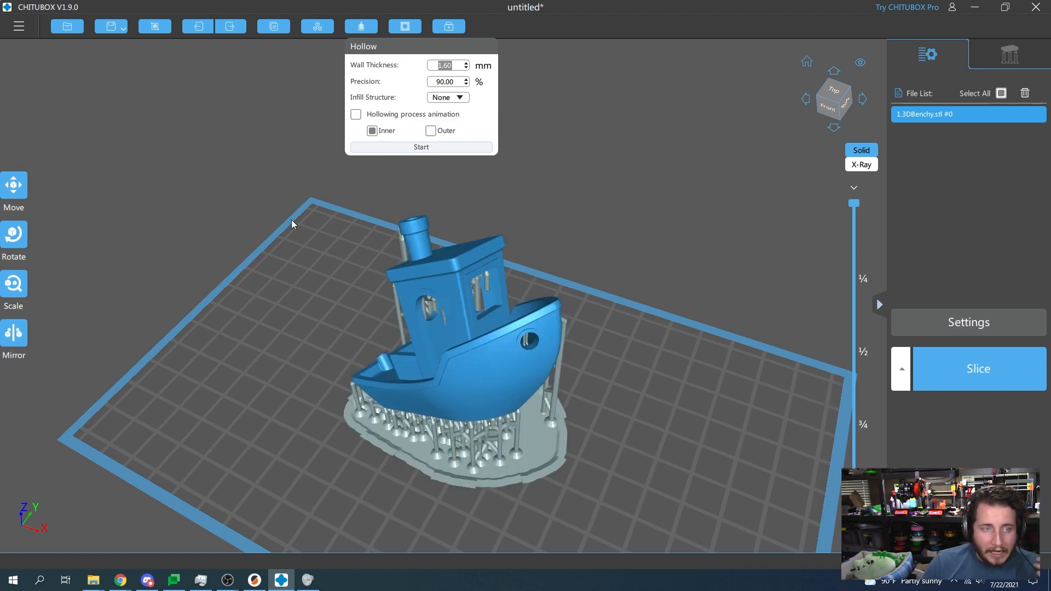
{"action": "right_click_drag", "start_coordinate": [766, 219], "coordinate": [826, 229]}
{"action": "left_click_drag", "start_coordinate": [854, 205], "coordinate": [775, 158]}
{"action": "right_click_drag", "start_coordinate": [708, 248], "coordinate": [593, 281]}
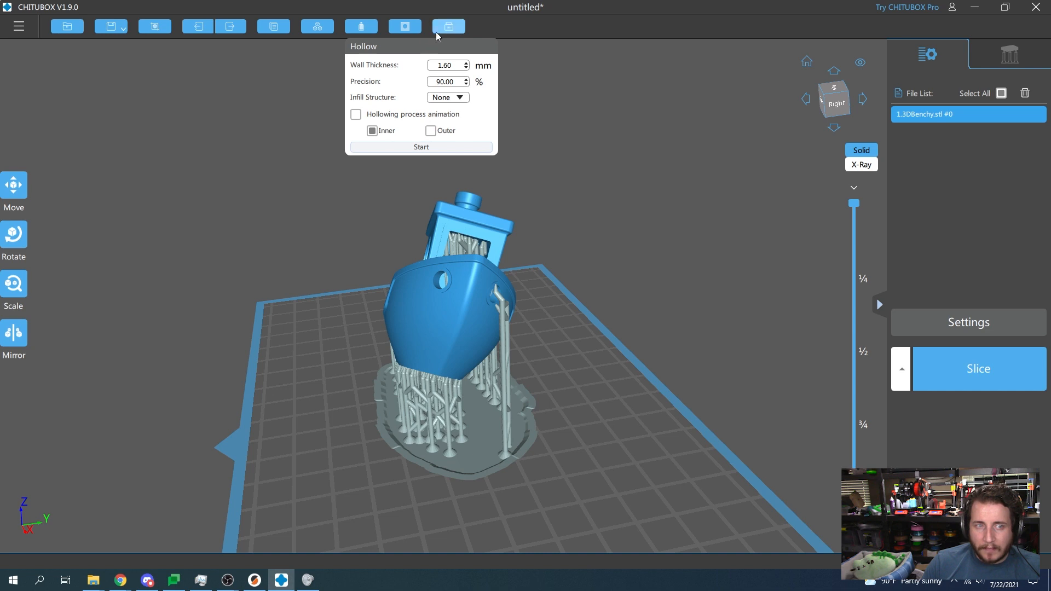
Step: Try to dig a circular hole 3 mm in size and 6 mm deep in the boat's bow
{"action": "left_click", "coordinate": [407, 26]}
{"action": "right_click_drag", "start_coordinate": [647, 309], "coordinate": [639, 307]}
{"action": "scroll", "coordinate": [639, 308], "scroll_direction": "up", "scroll_amount": 2}
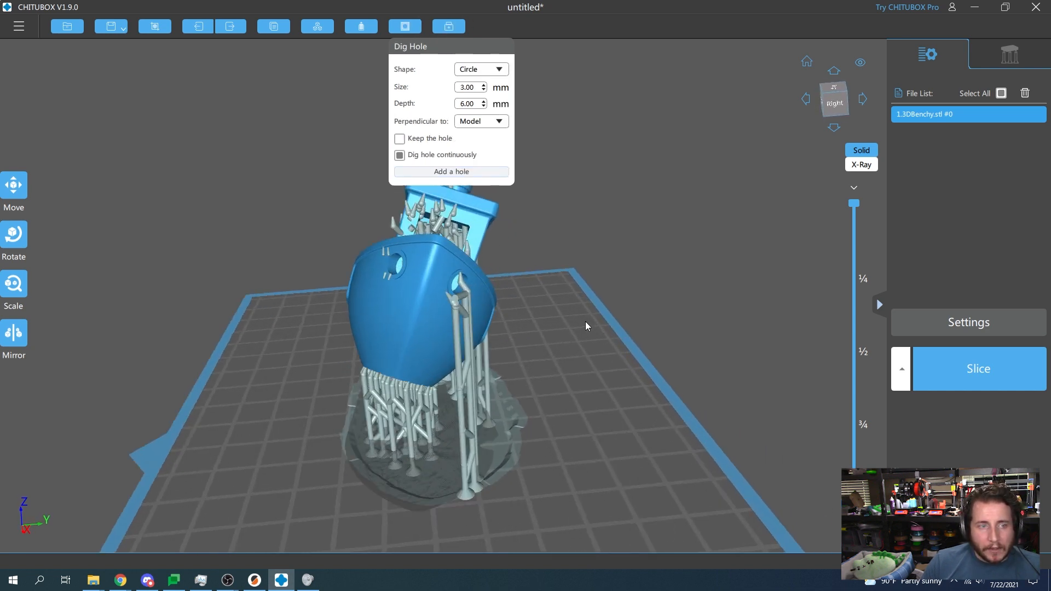
{"action": "left_click", "coordinate": [399, 293]}
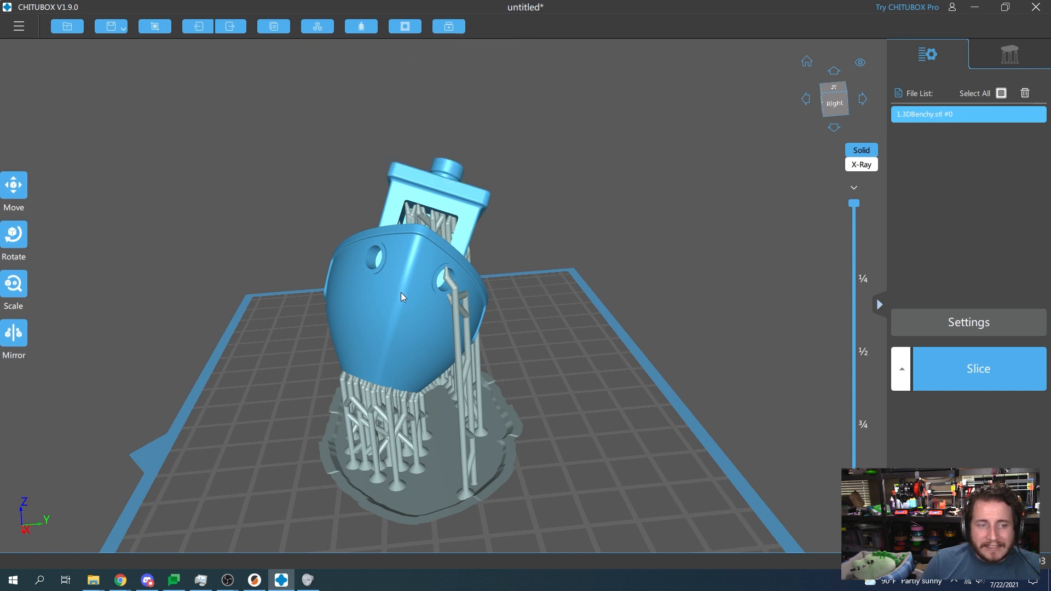
{"action": "left_click", "coordinate": [405, 27]}
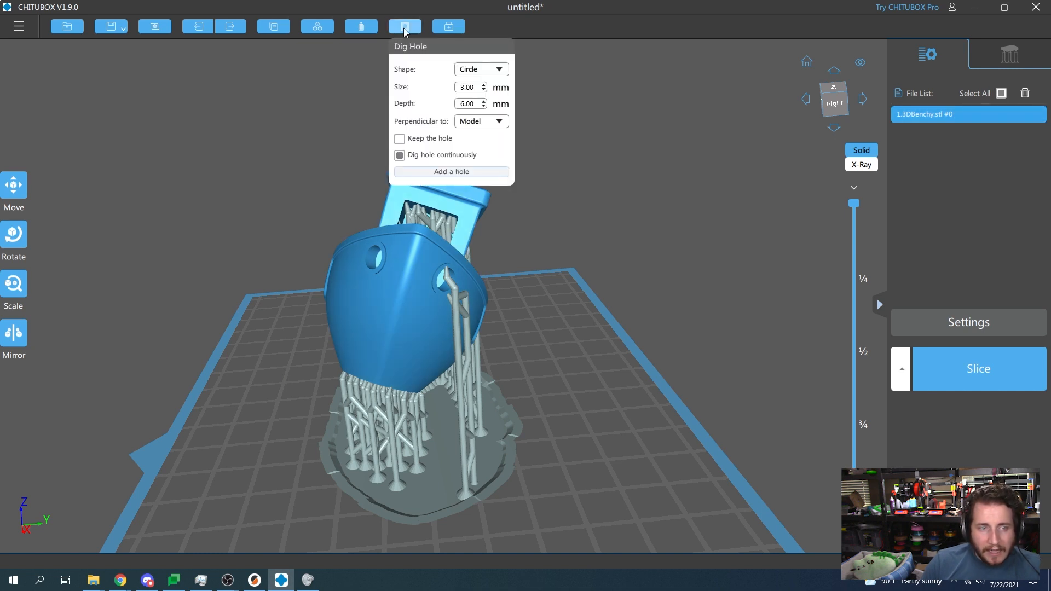
{"action": "left_click", "coordinate": [438, 172]}
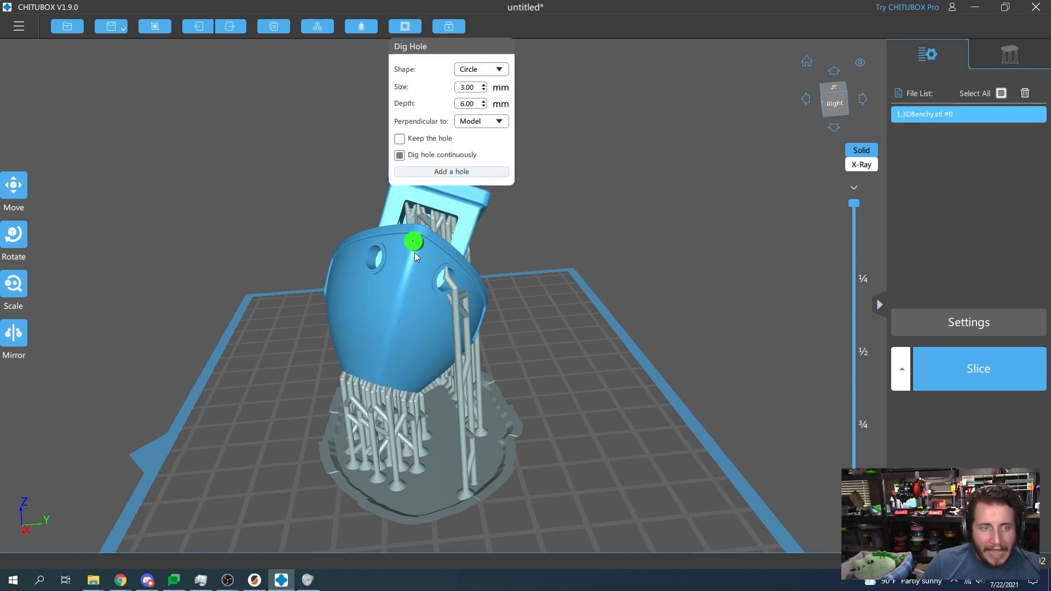
{"action": "left_click", "coordinate": [405, 296]}
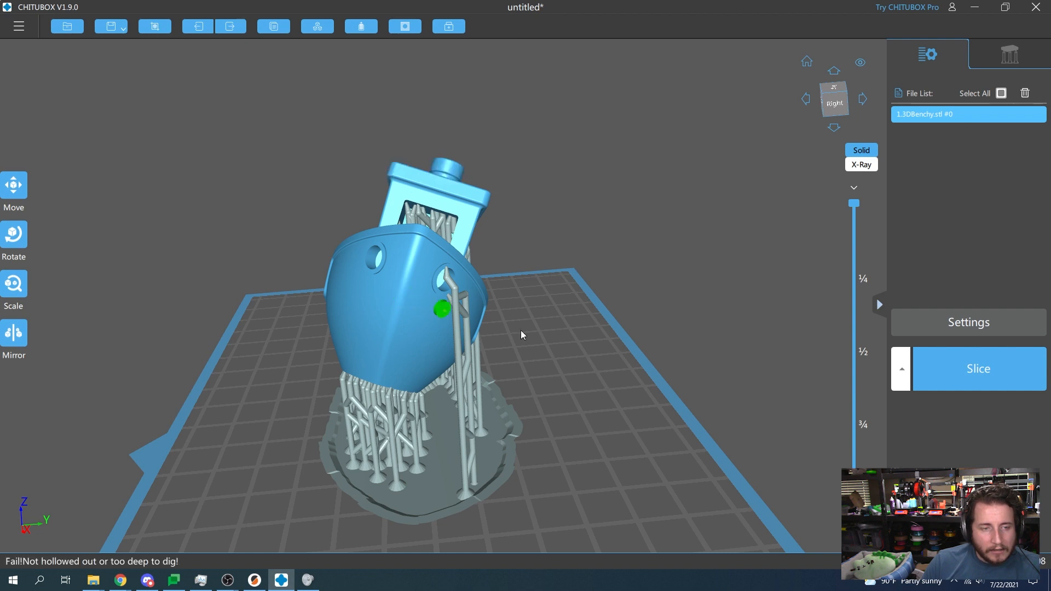
Step: Dig 3 mm circular holes, 6 mm deep, in the bow below the hawse openings and in the rear deck behind the box
{"action": "mouse_move", "coordinate": [582, 348]}
{"action": "right_mouse_down"}
{"action": "mouse_move", "coordinate": [612, 352]}
{"action": "mouse_move", "coordinate": [598, 359]}
{"action": "right_mouse_up"}
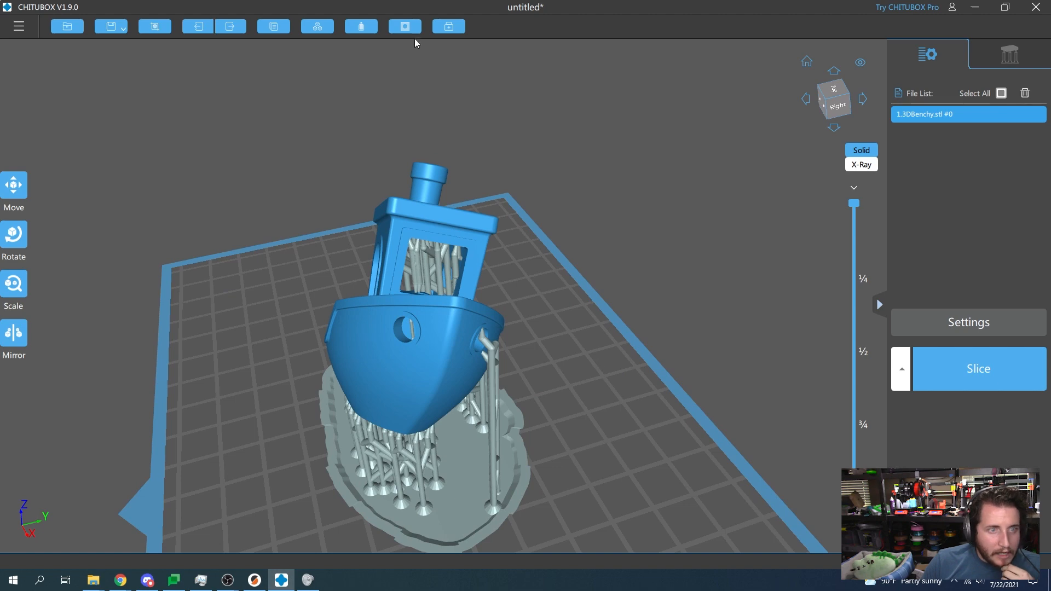
{"action": "left_click", "coordinate": [405, 26]}
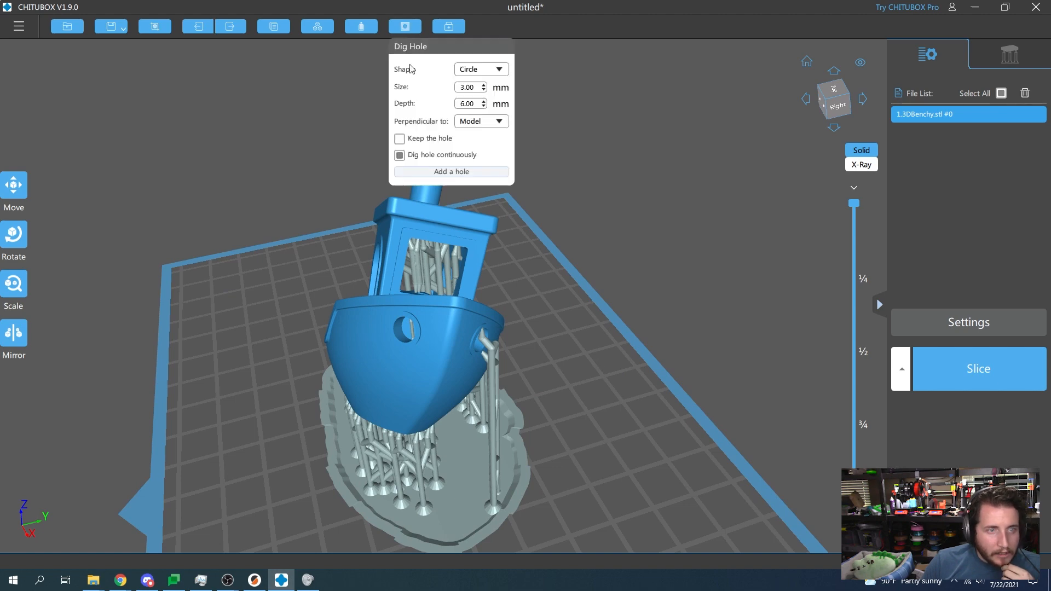
{"action": "left_click", "coordinate": [435, 391]}
{"action": "right_click_drag", "start_coordinate": [604, 409], "coordinate": [468, 392]}
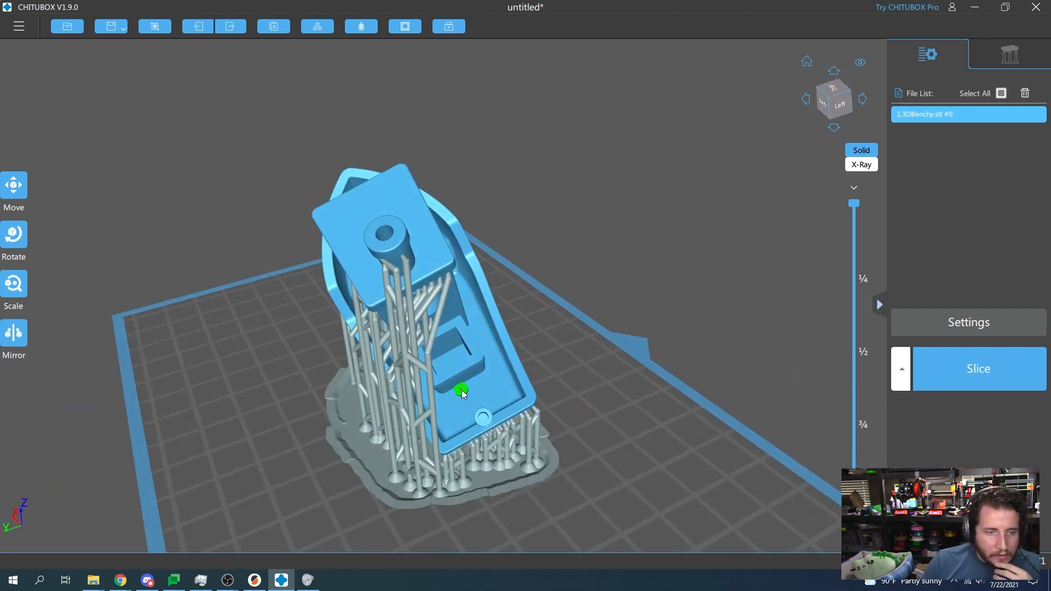
{"action": "right_click_drag", "start_coordinate": [465, 395], "coordinate": [392, 487]}
{"action": "scroll", "coordinate": [374, 468], "scroll_direction": "up", "scroll_amount": 5}
{"action": "scroll", "coordinate": [351, 476], "scroll_direction": "down", "scroll_amount": 2}
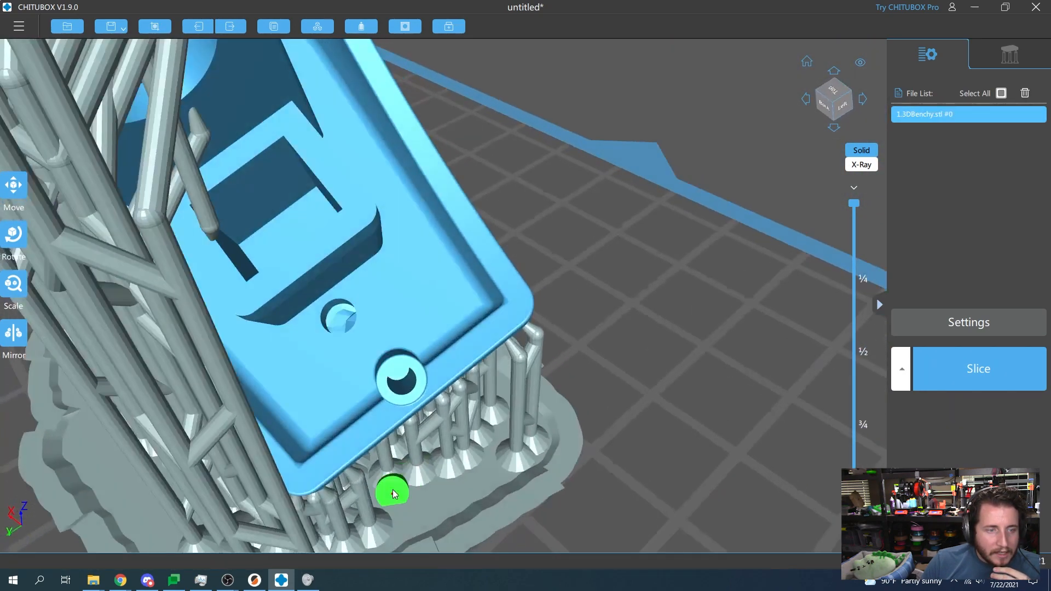
Step: Dig 3 mm circular holes in the flat stern face below the nameplate text
{"action": "scroll", "coordinate": [399, 480], "scroll_direction": "down", "scroll_amount": 5}
{"action": "right_click_drag", "start_coordinate": [535, 448], "coordinate": [496, 375]}
{"action": "scroll", "coordinate": [495, 369], "scroll_direction": "up", "scroll_amount": 4}
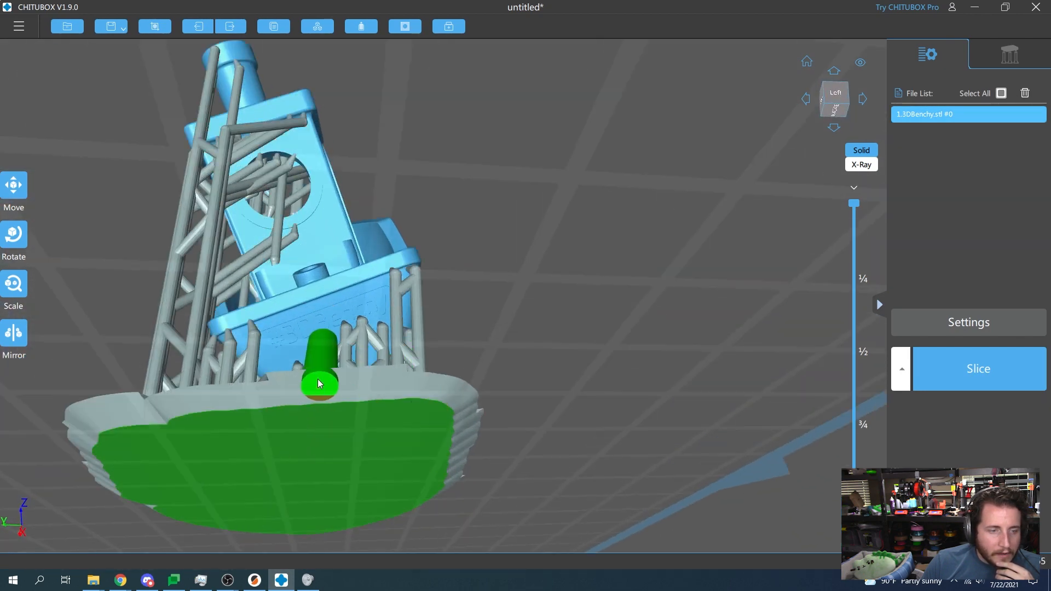
Step: Remove all supports from the model and return to the model preparation tools
{"action": "right_click_drag", "start_coordinate": [323, 356], "coordinate": [599, 380]}
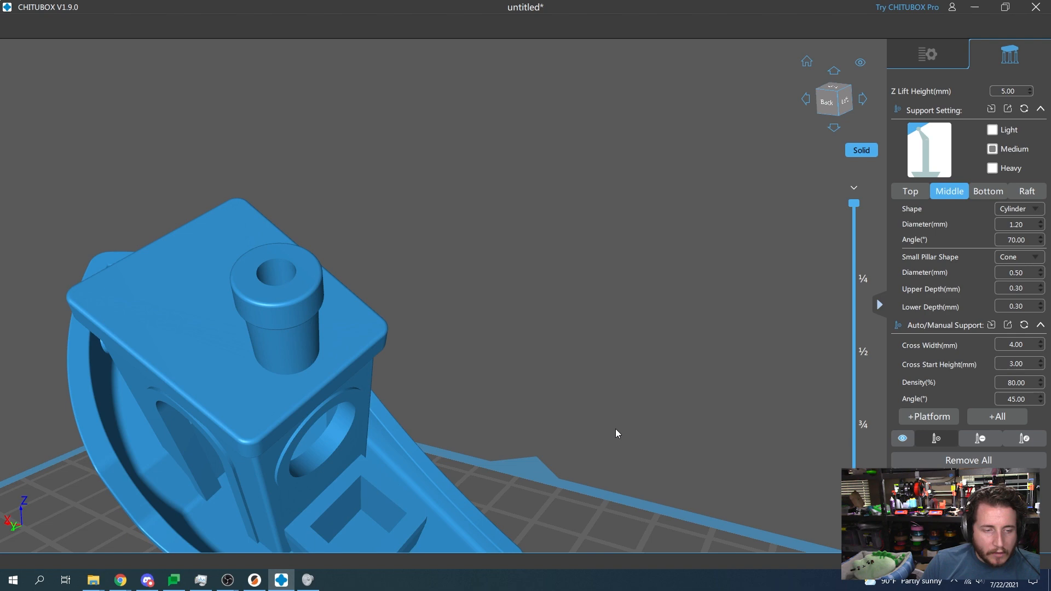
{"action": "right_click_drag", "start_coordinate": [616, 429], "coordinate": [677, 299]}
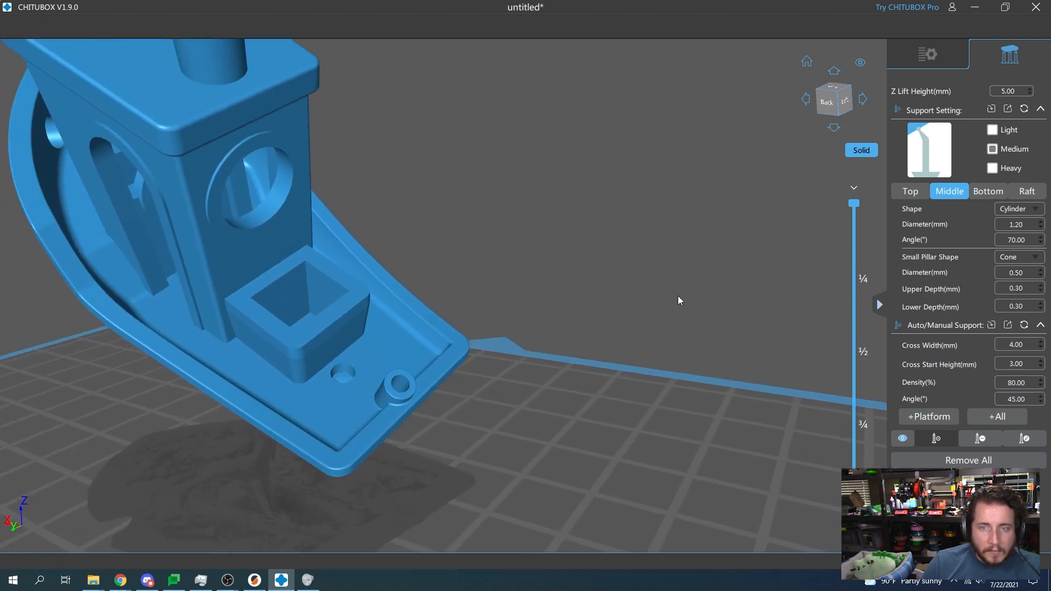
{"action": "left_click", "coordinate": [909, 57]}
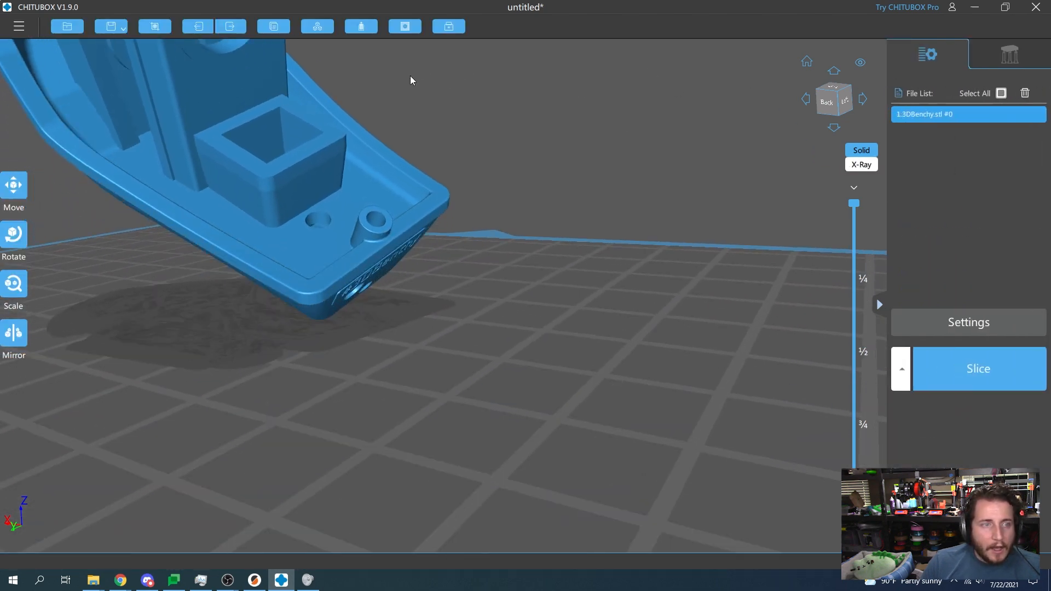
Step: Dig another 3 mm circular hole, 6 mm deep, at the end of the stern's nameplate text and open the perpendicular direction options
{"action": "right_click_drag", "start_coordinate": [409, 75], "coordinate": [436, 149]}
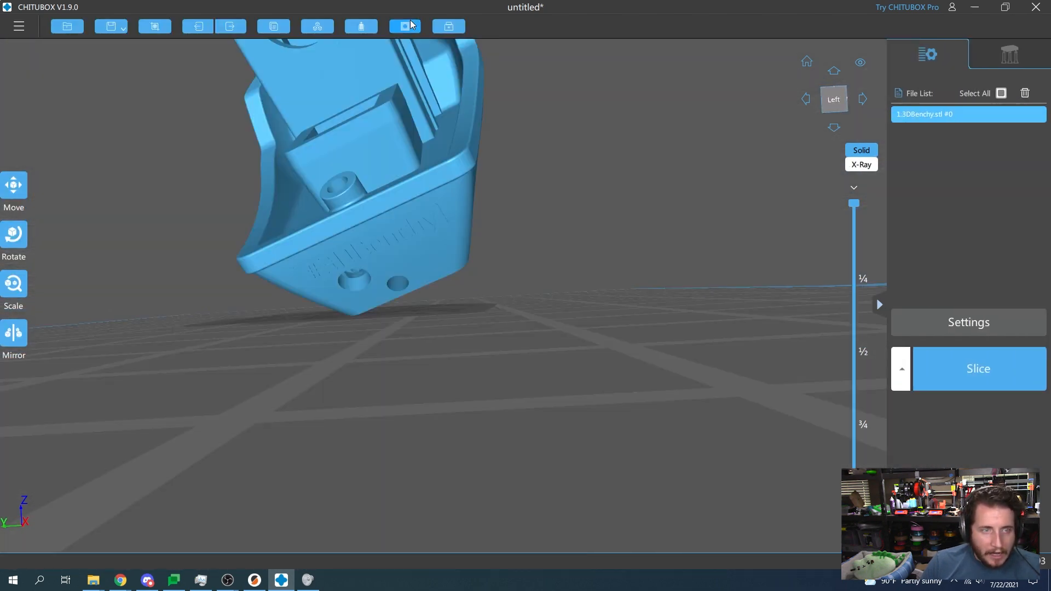
{"action": "left_click", "coordinate": [407, 28]}
{"action": "left_click", "coordinate": [450, 171]}
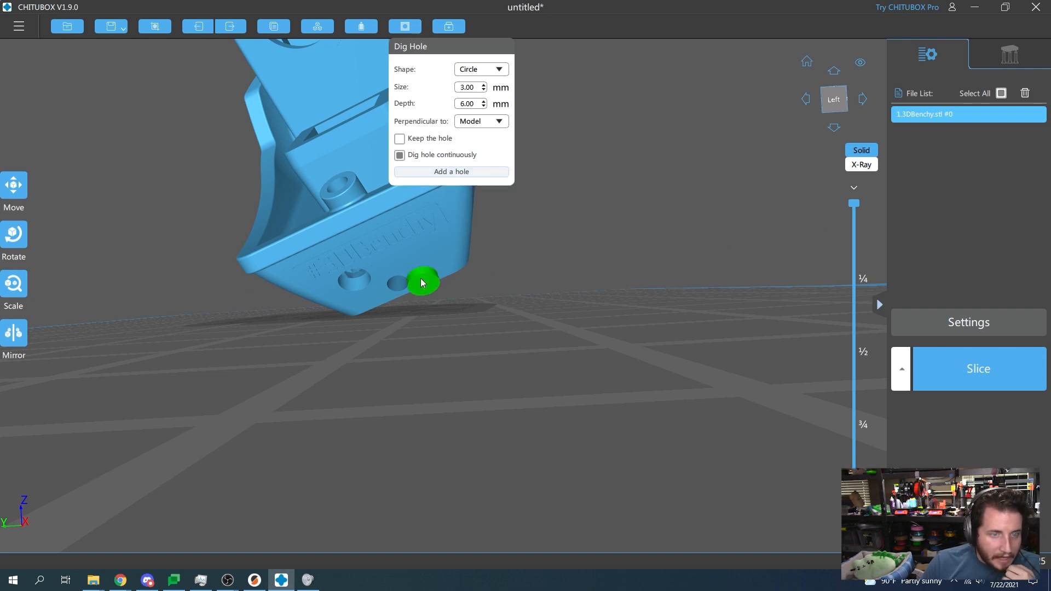
{"action": "left_click", "coordinate": [421, 257]}
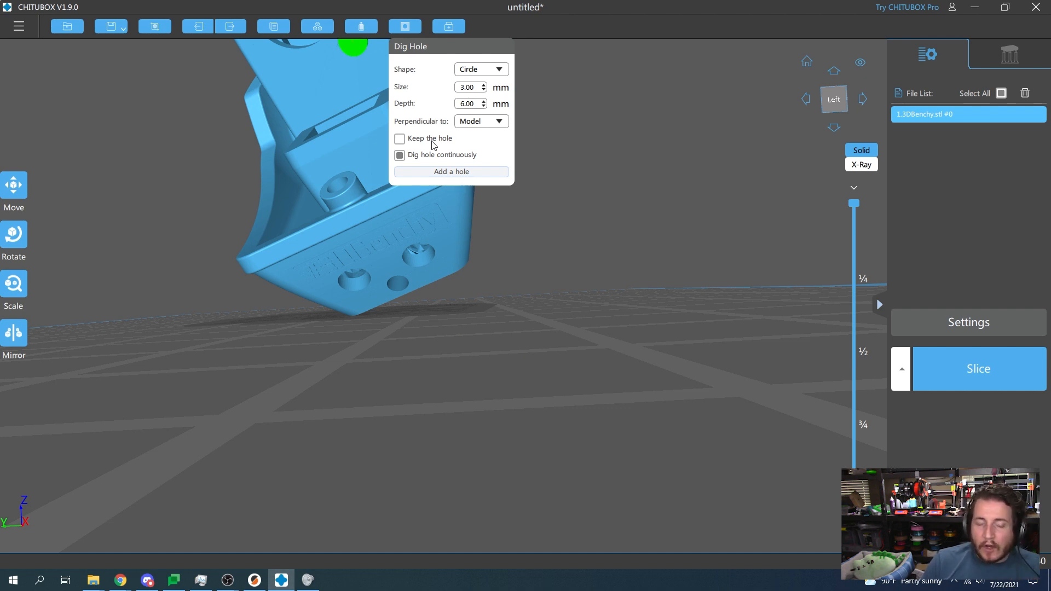
{"action": "left_click", "coordinate": [501, 123]}
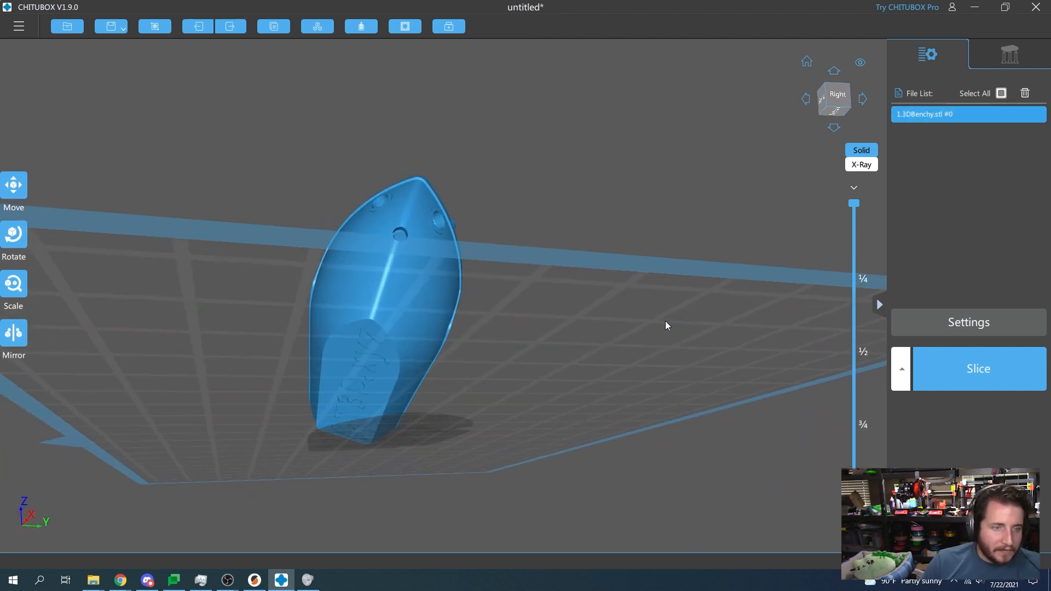
Step: Examine the drain holes from below and cut down through the hollowed hull to inspect its wall thickness and interior
{"action": "right_click_drag", "start_coordinate": [666, 322], "coordinate": [591, 366]}
{"action": "right_click_drag", "start_coordinate": [591, 290], "coordinate": [798, 267]}
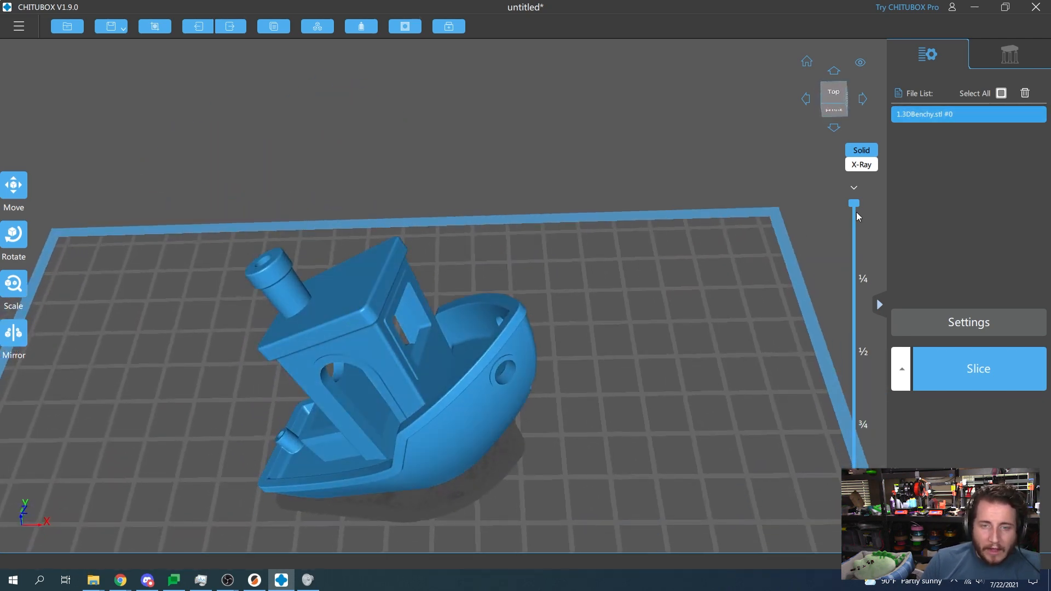
{"action": "left_click_drag", "start_coordinate": [852, 211], "coordinate": [854, 371]}
{"action": "left_click", "coordinate": [862, 166]}
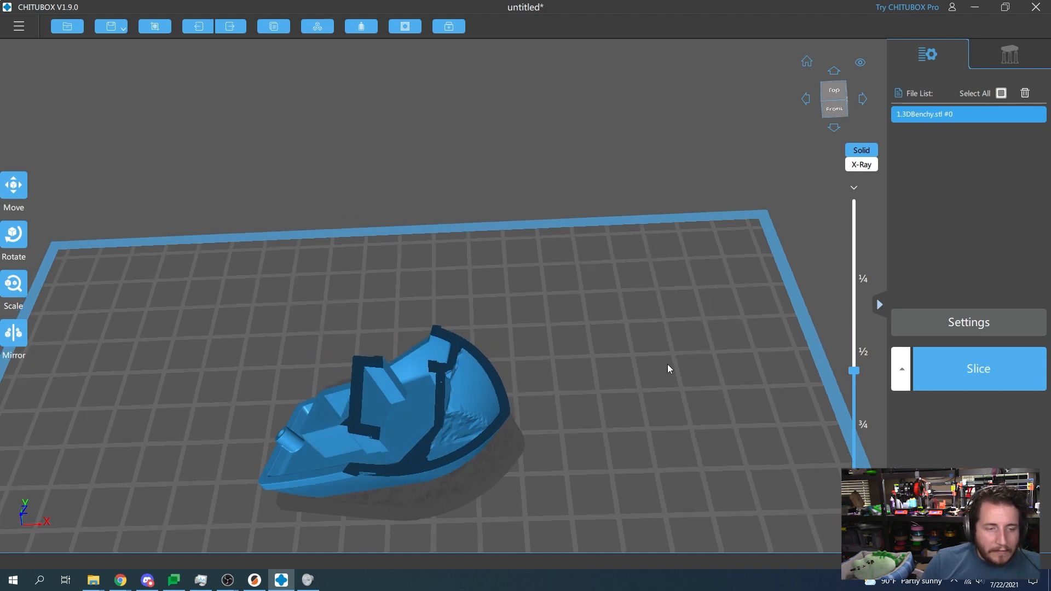
{"action": "left_click_drag", "start_coordinate": [668, 364], "coordinate": [755, 91]}
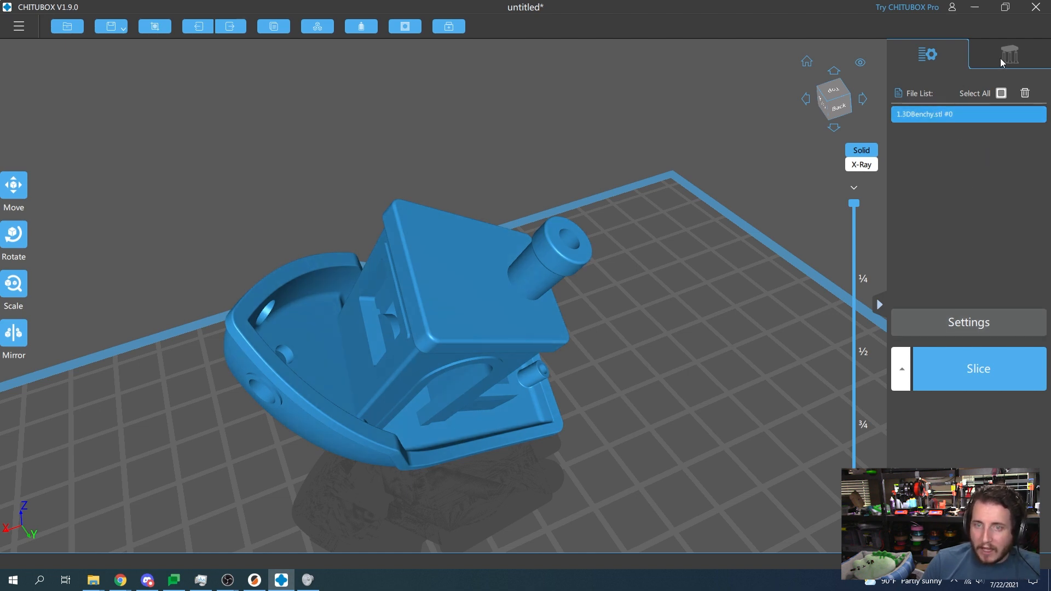
Step: Generate automatic medium supports over the whole model, with 80% density and a 45° angle
{"action": "left_click", "coordinate": [1000, 58]}
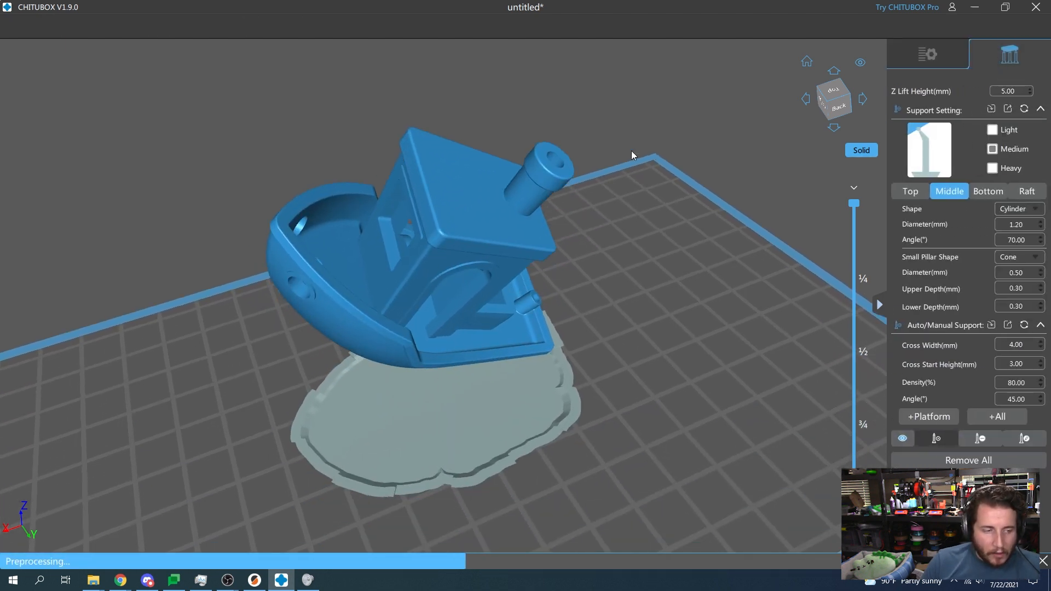
{"action": "scroll", "coordinate": [657, 161], "scroll_direction": "down", "scroll_amount": 4}
{"action": "right_click_drag", "start_coordinate": [547, 427], "coordinate": [571, 406]}
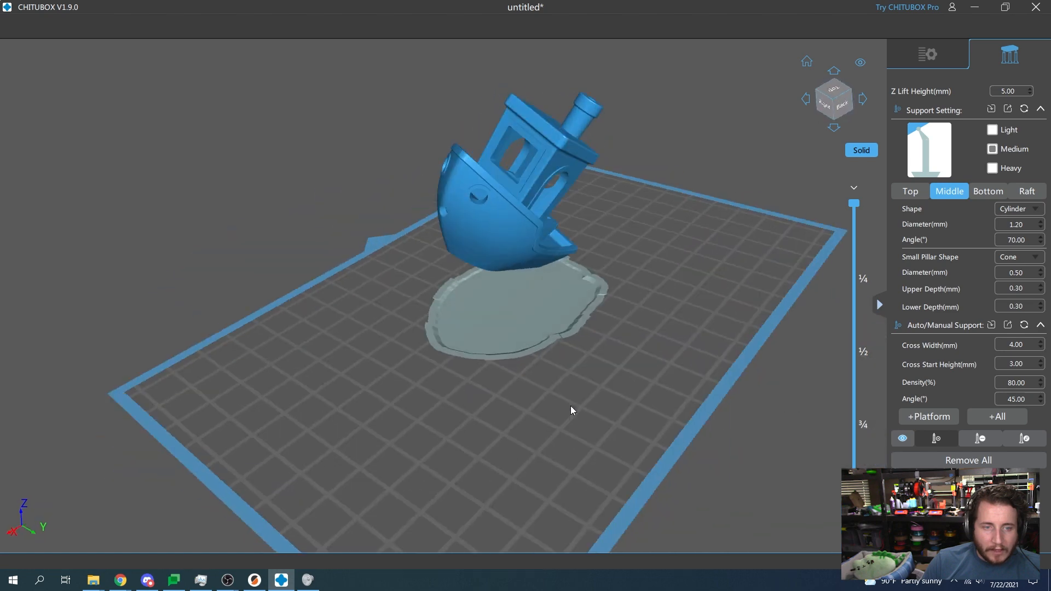
{"action": "left_click", "coordinate": [997, 417]}
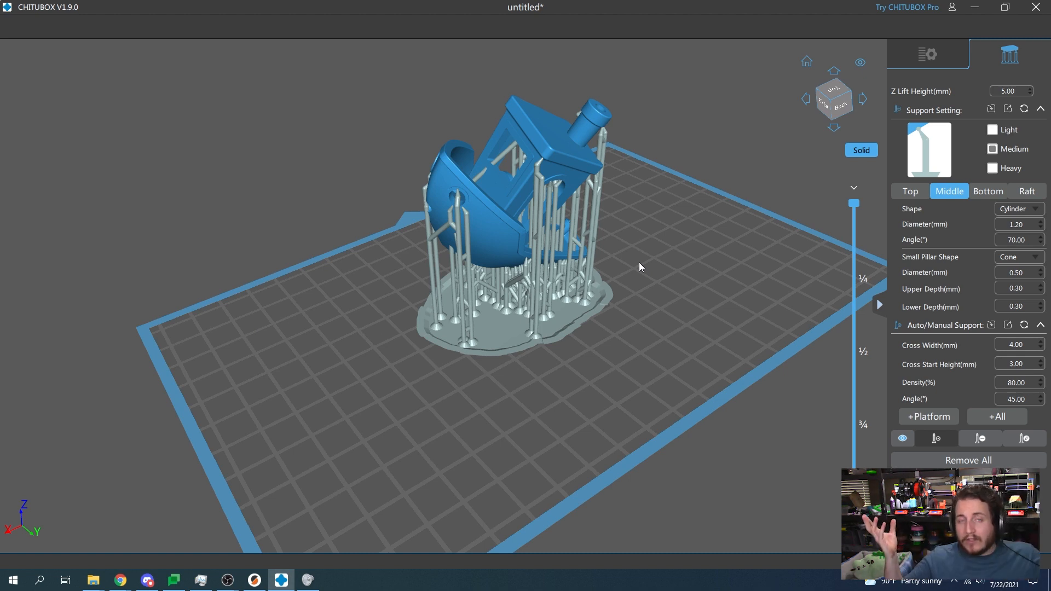
Step: Examine the generated supports around the hull, cabin and chimney from the side and from above
{"action": "left_click_drag", "start_coordinate": [639, 262], "coordinate": [584, 346]}
{"action": "right_click_drag", "start_coordinate": [584, 346], "coordinate": [615, 318]}
{"action": "middle_click_drag", "start_coordinate": [616, 319], "coordinate": [652, 413]}
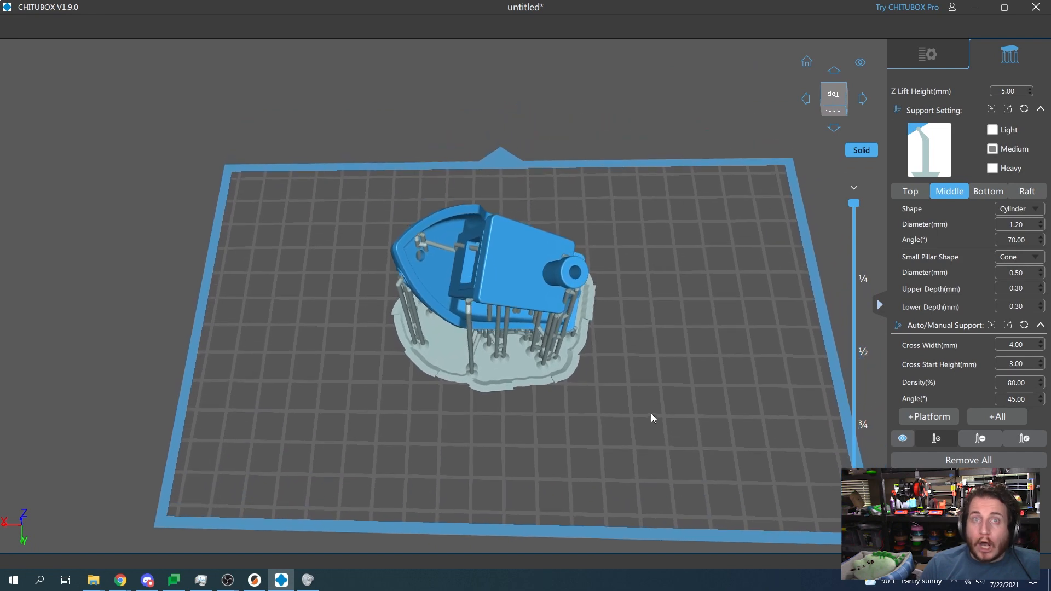
{"action": "scroll", "coordinate": [727, 362], "scroll_direction": "up", "scroll_amount": 4}
{"action": "middle_click_drag", "start_coordinate": [727, 362], "coordinate": [777, 475]}
{"action": "left_click_drag", "start_coordinate": [777, 475], "coordinate": [753, 406]}
{"action": "scroll", "coordinate": [503, 474], "scroll_direction": "up", "scroll_amount": 4}
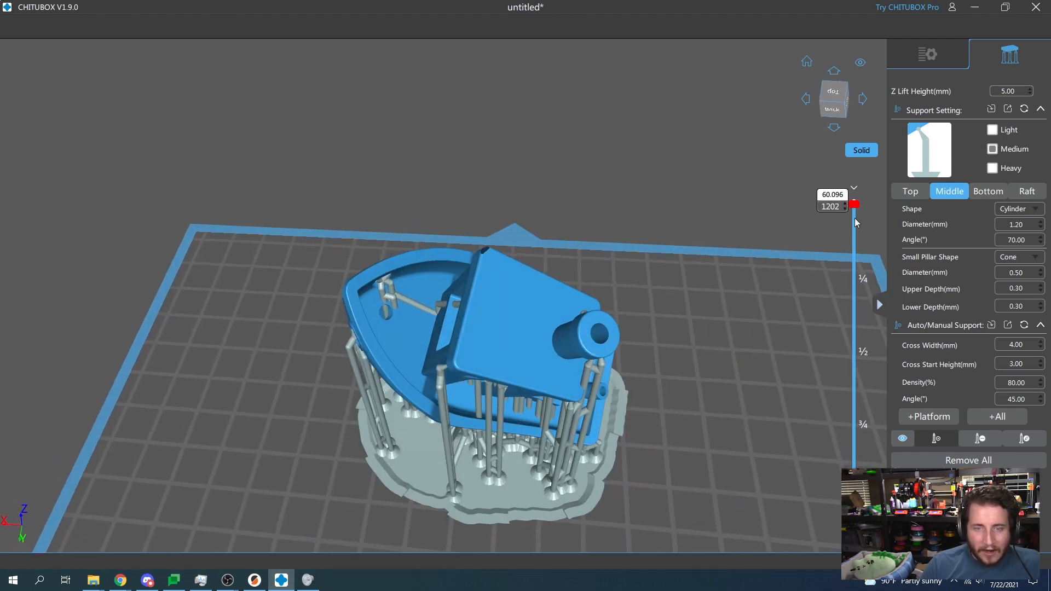
{"action": "left_click_drag", "start_coordinate": [855, 218], "coordinate": [811, 142]}
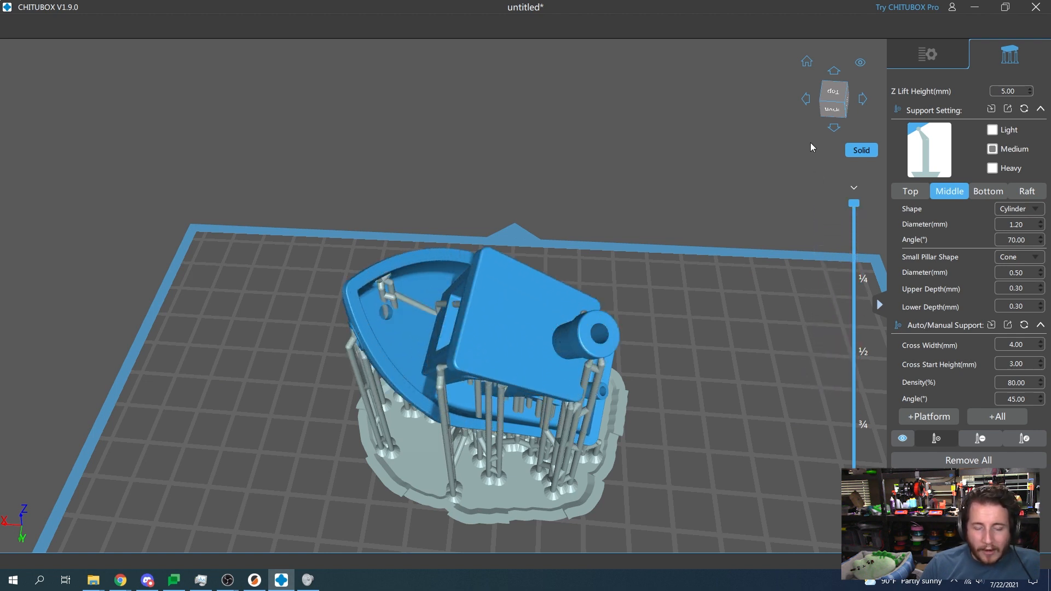
{"action": "scroll", "coordinate": [645, 300], "scroll_direction": "down", "scroll_amount": 3}
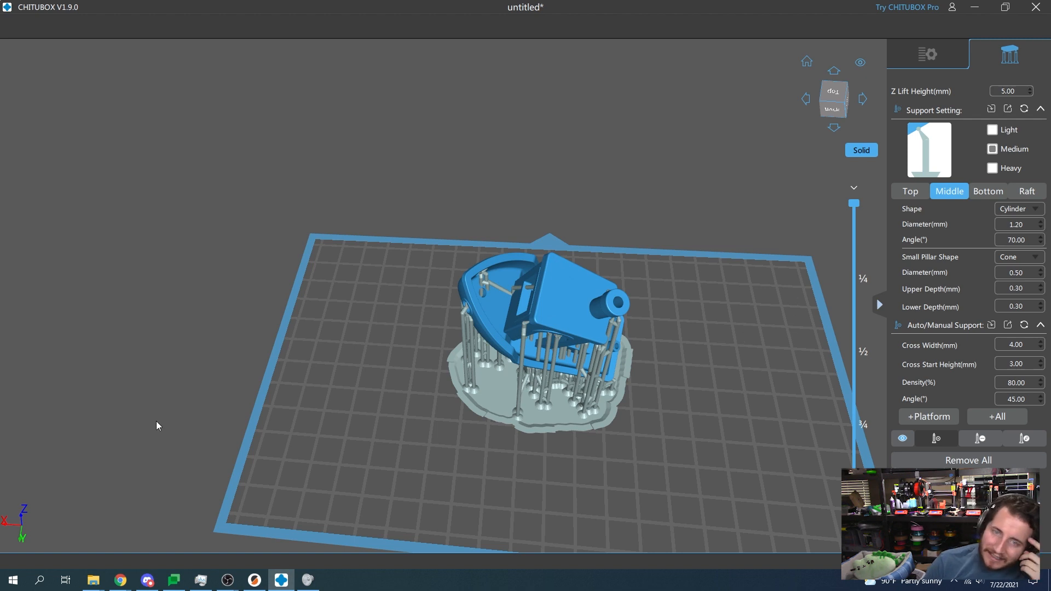
{"action": "left_click", "coordinate": [902, 65]}
{"action": "left_click", "coordinate": [556, 240]}
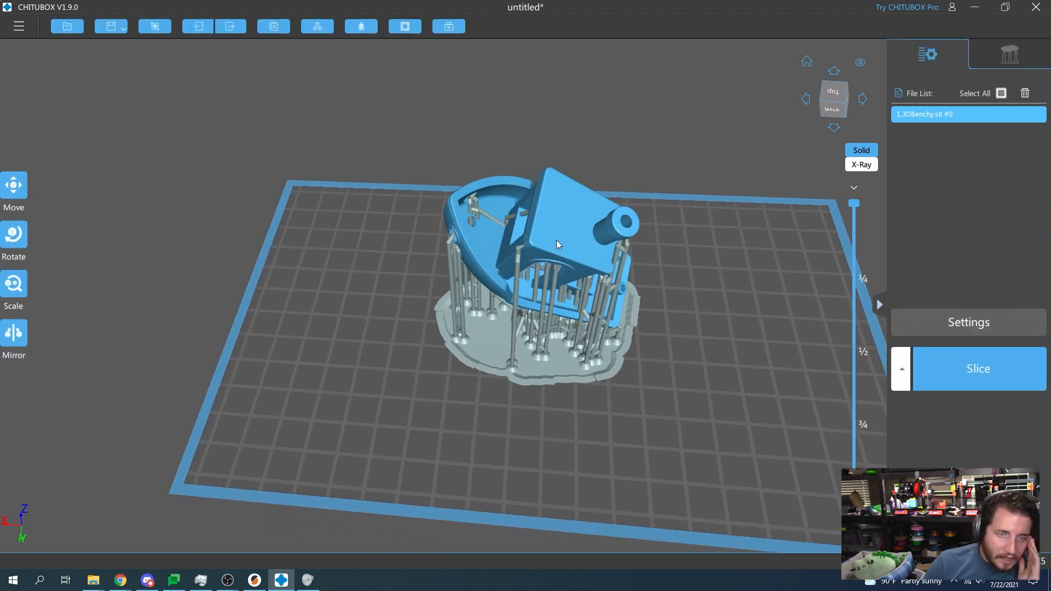
{"action": "left_click", "coordinate": [368, 25]}
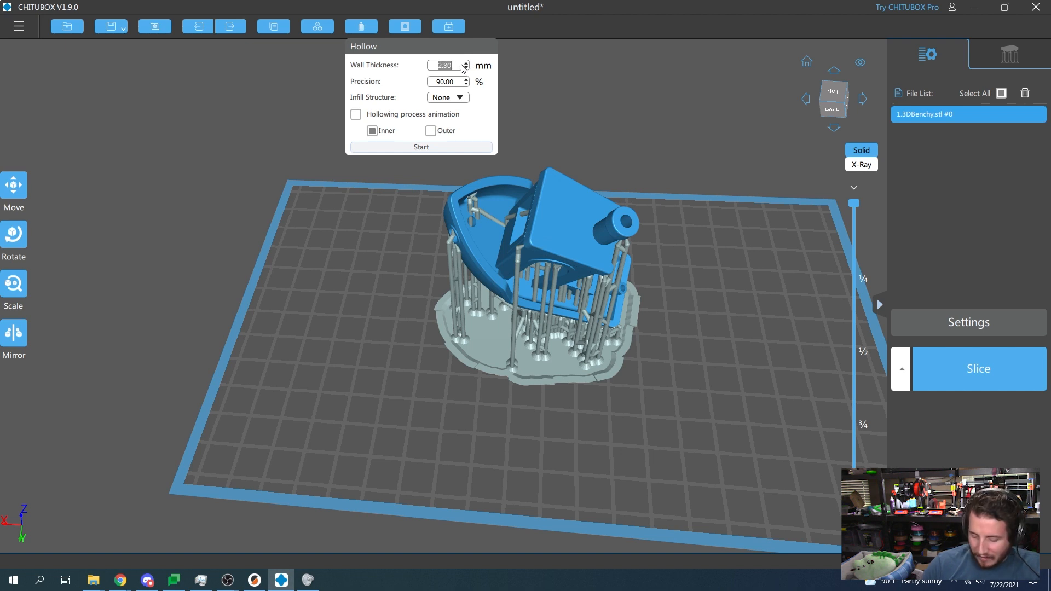
{"action": "type", "text": "2"}
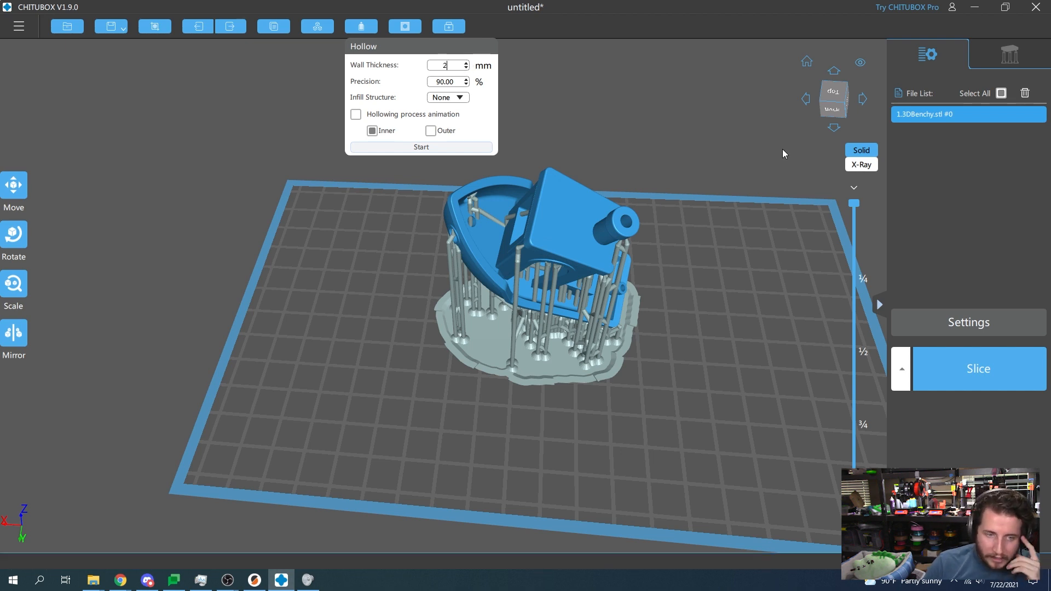
Step: Regenerate the automatic supports over the whole model, accepting the removal of the existing ones
{"action": "left_click", "coordinate": [1010, 54]}
{"action": "left_click_drag", "start_coordinate": [659, 397], "coordinate": [739, 376]}
{"action": "left_click", "coordinate": [974, 416]}
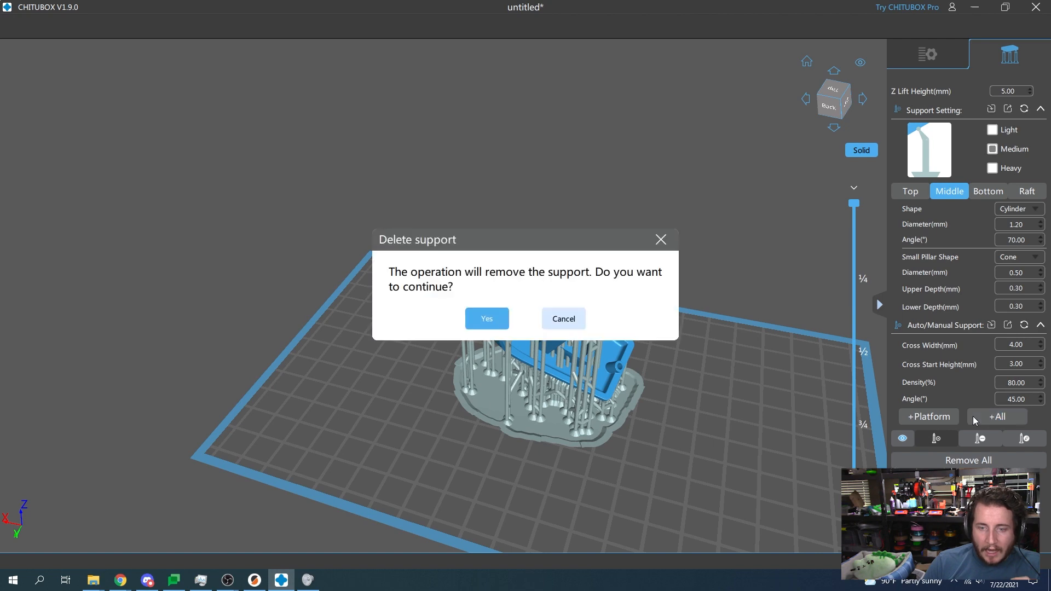
{"action": "left_click", "coordinate": [482, 319]}
{"action": "left_click_drag", "start_coordinate": [748, 234], "coordinate": [688, 301]}
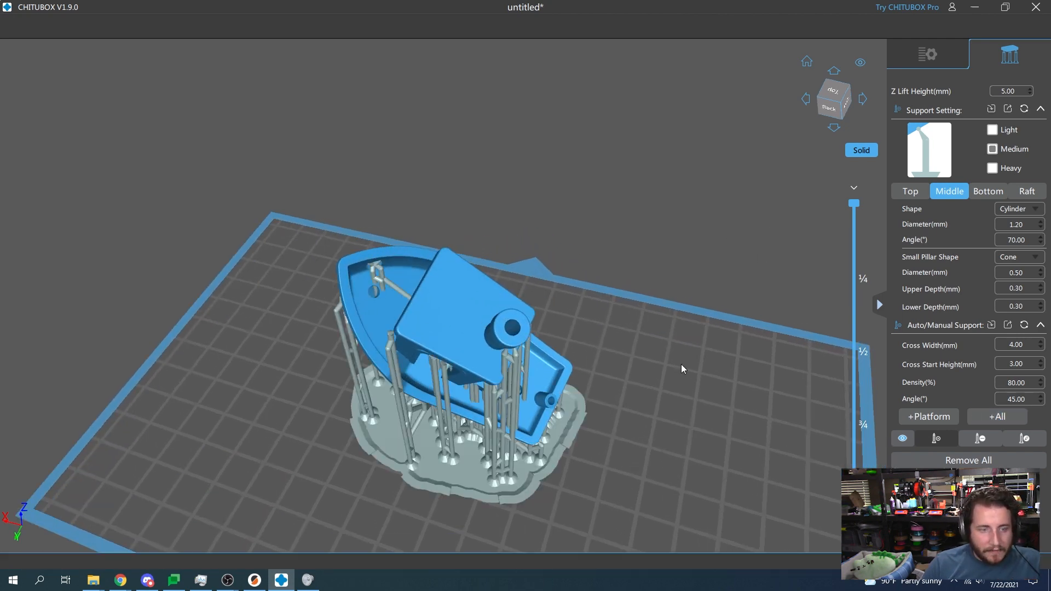
Step: Examine the support contact points from beneath the boat and review the bottom section of the support settings
{"action": "left_click_drag", "start_coordinate": [683, 367], "coordinate": [666, 205]}
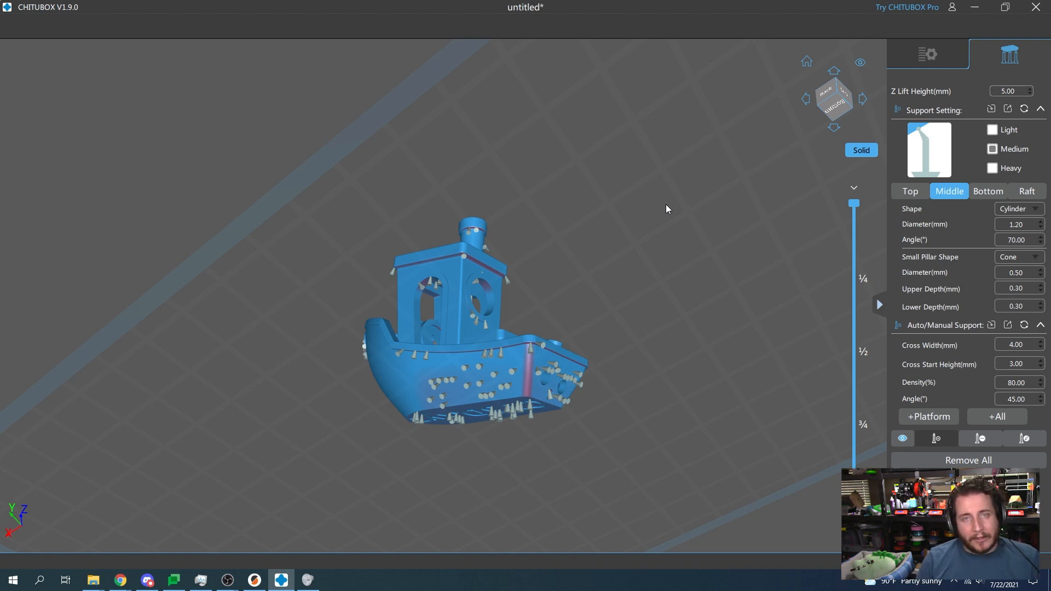
{"action": "left_click_drag", "start_coordinate": [615, 210], "coordinate": [642, 321]}
{"action": "left_click_drag", "start_coordinate": [583, 455], "coordinate": [641, 261]}
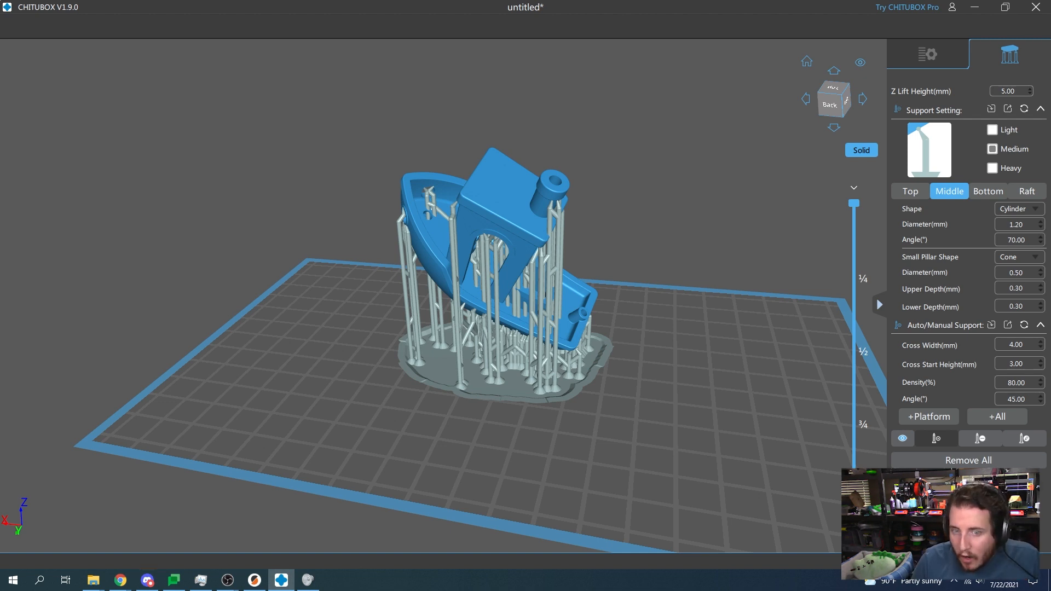
{"action": "left_click", "coordinate": [988, 195]}
{"action": "right_click_drag", "start_coordinate": [667, 338], "coordinate": [582, 304]}
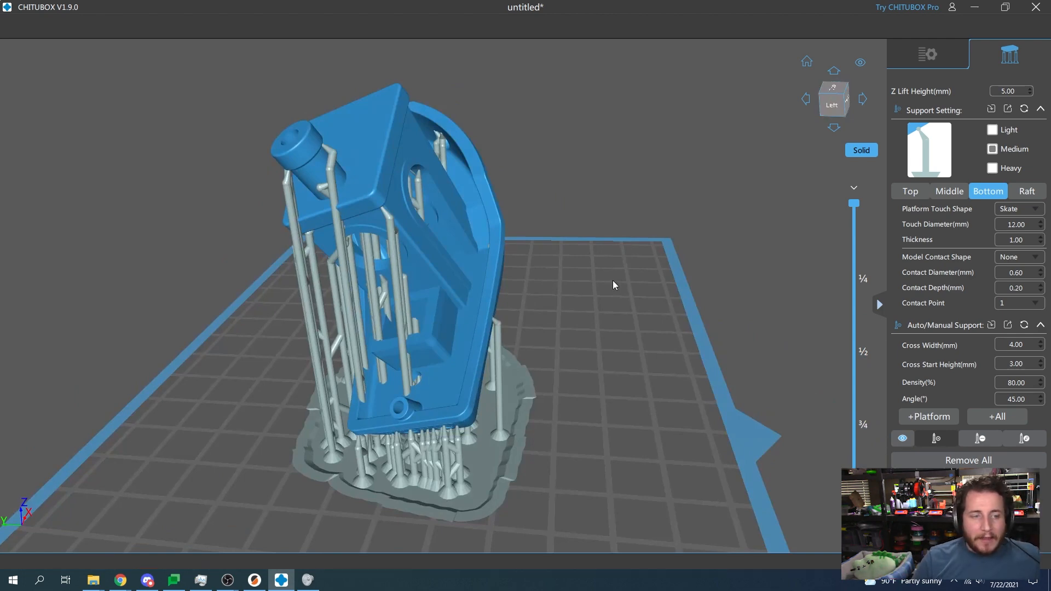
{"action": "right_click_drag", "start_coordinate": [569, 234], "coordinate": [685, 257]}
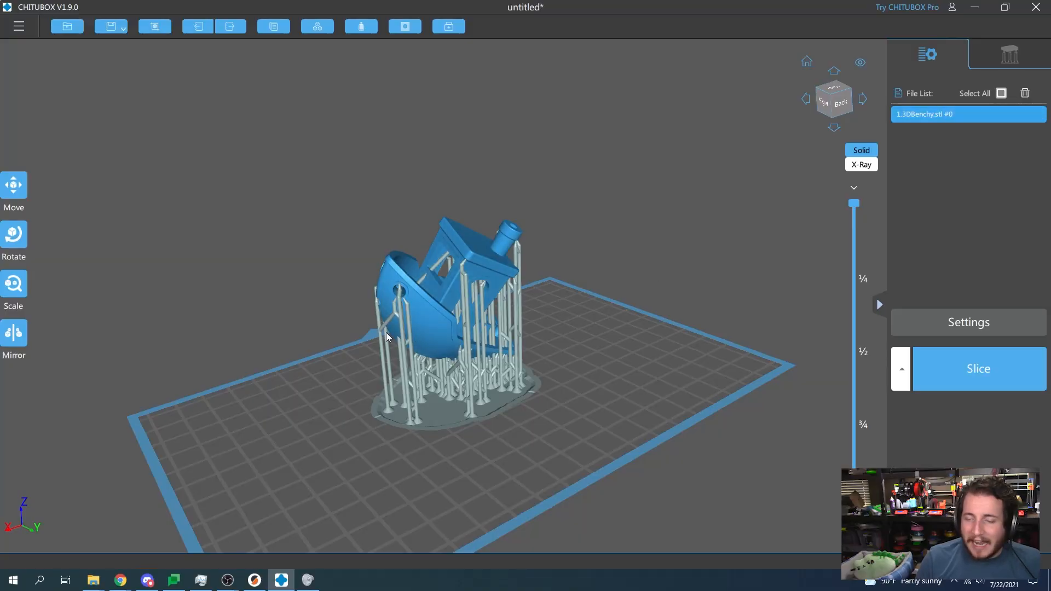
Step: Return to model preparation and inspect the supported boat up close and from several sides before slicing
{"action": "scroll", "coordinate": [622, 336], "scroll_direction": "up", "scroll_amount": 3}
{"action": "left_click_drag", "start_coordinate": [622, 337], "coordinate": [465, 278]}
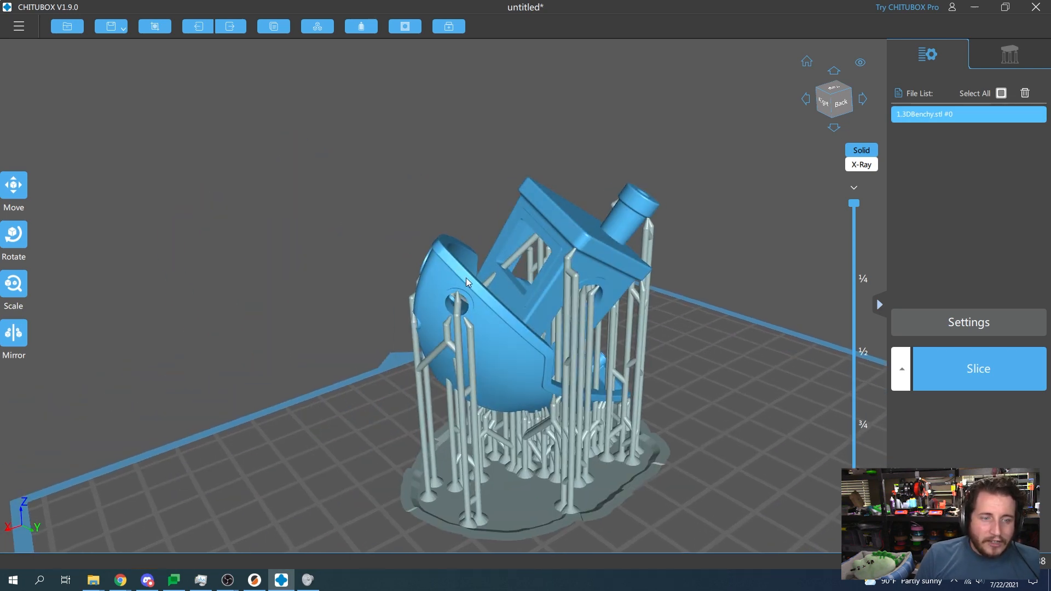
{"action": "right_click_drag", "start_coordinate": [556, 314], "coordinate": [491, 283]}
{"action": "scroll", "coordinate": [638, 321], "scroll_direction": "up", "scroll_amount": 4}
{"action": "scroll", "coordinate": [492, 284], "scroll_direction": "down", "scroll_amount": 3}
{"action": "scroll", "coordinate": [491, 284], "scroll_direction": "down", "scroll_amount": 3}
{"action": "right_click_drag", "start_coordinate": [608, 339], "coordinate": [567, 374]}
{"action": "scroll", "coordinate": [668, 339], "scroll_direction": "down", "scroll_amount": 2}
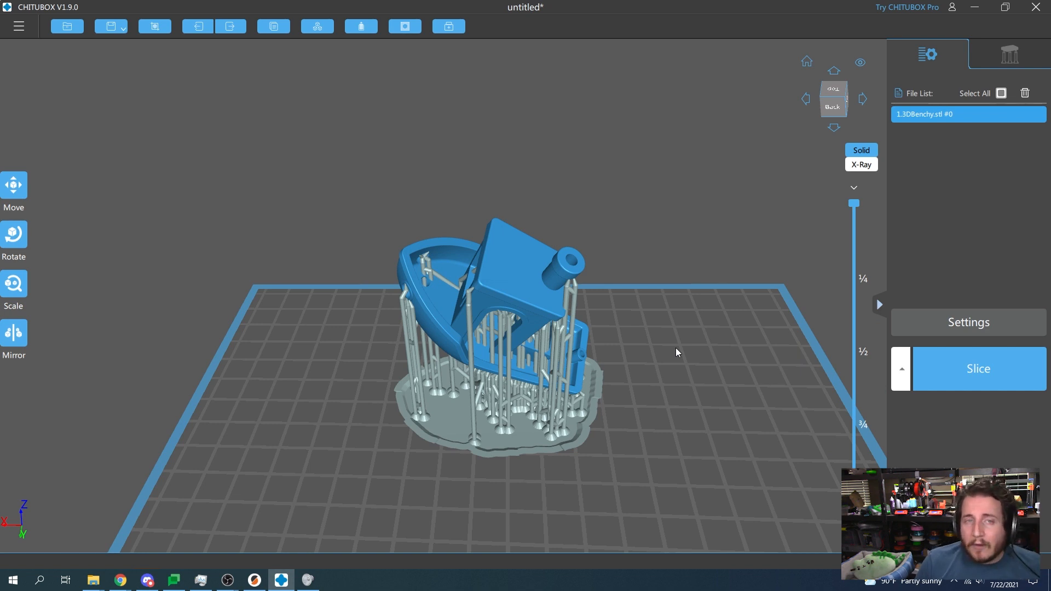
{"action": "right_click_drag", "start_coordinate": [676, 347], "coordinate": [499, 414]}
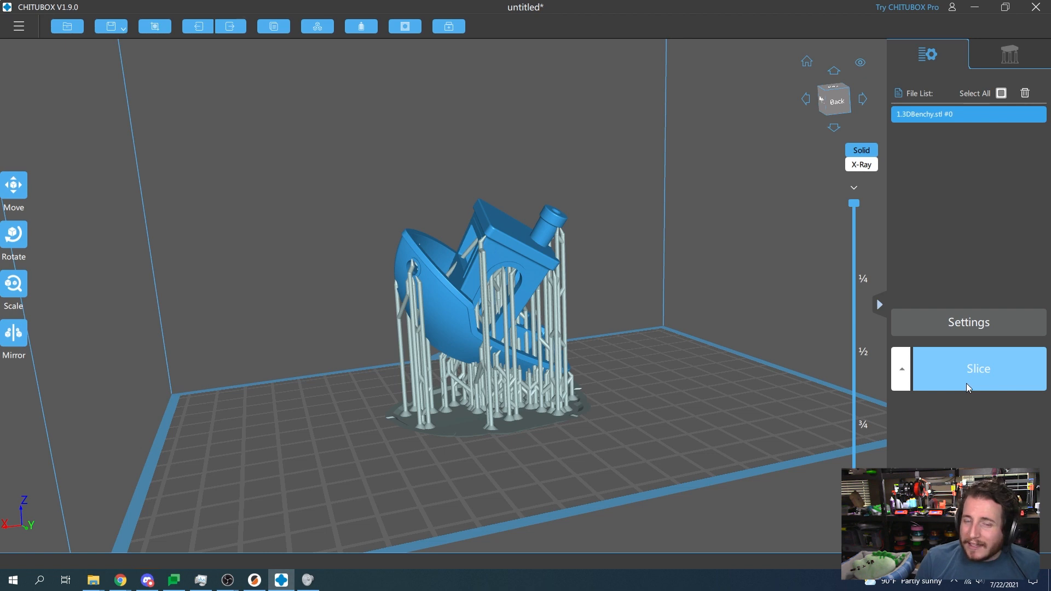
Step: Slice the supported model and check the CPU load in Task Manager, returning to the slice preview
{"action": "left_click", "coordinate": [933, 382]}
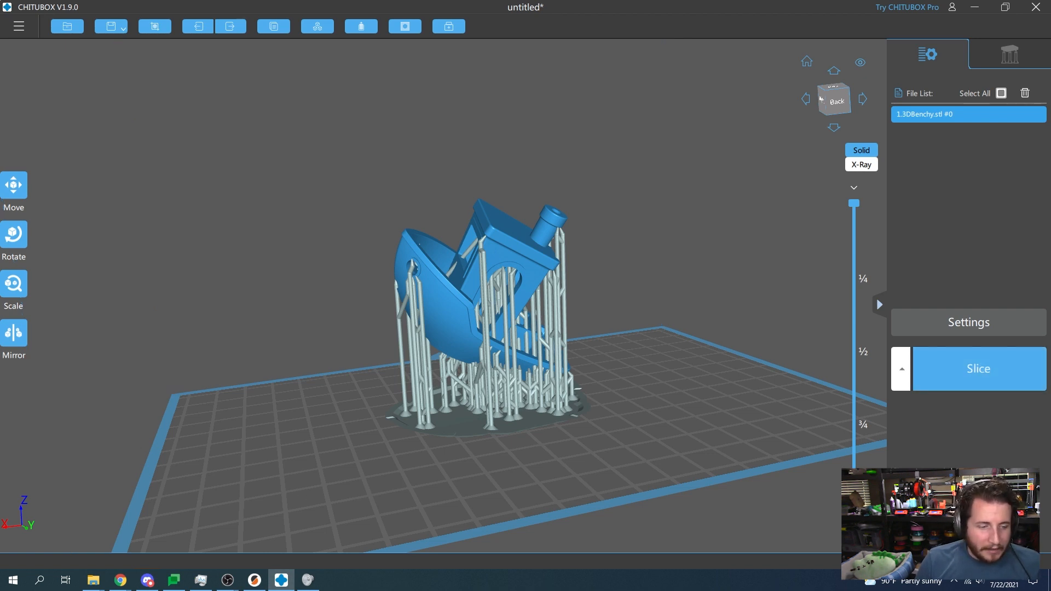
{"action": "left_click", "coordinate": [993, 380]}
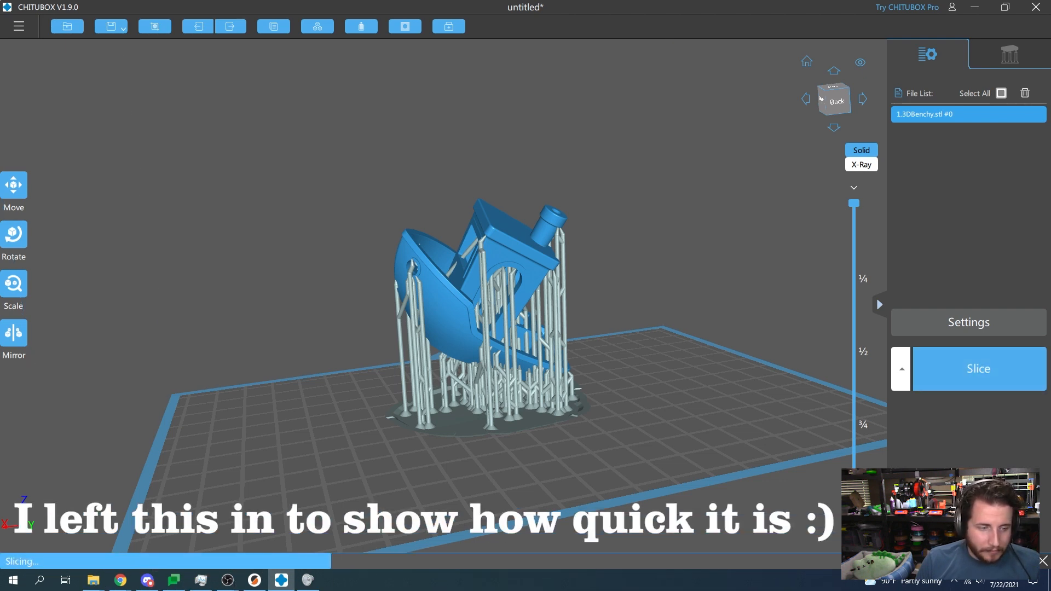
{"action": "key", "text": "ctrl+shift+Escape"}
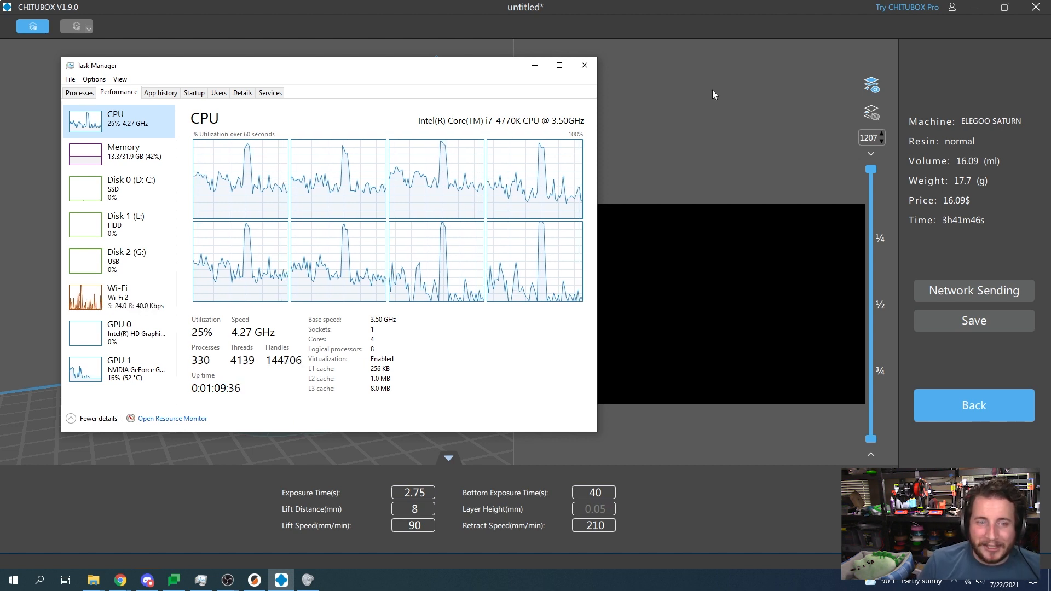
{"action": "left_click", "coordinate": [729, 109]}
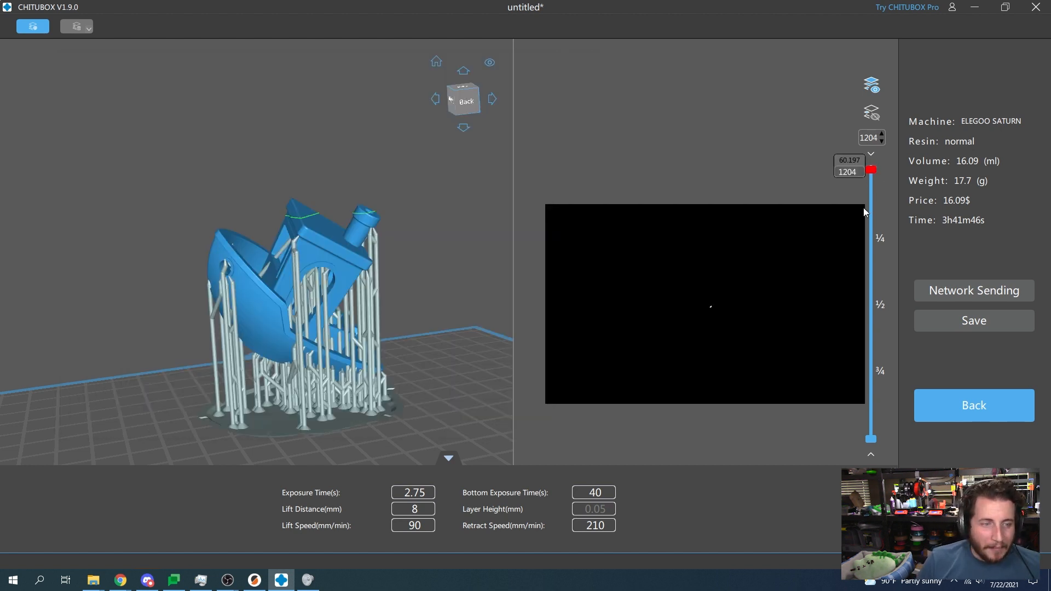
Step: Scrub through the sliced layers down into the lower hull and back, and review the print estimates
{"action": "left_click_drag", "start_coordinate": [863, 208], "coordinate": [867, 374]}
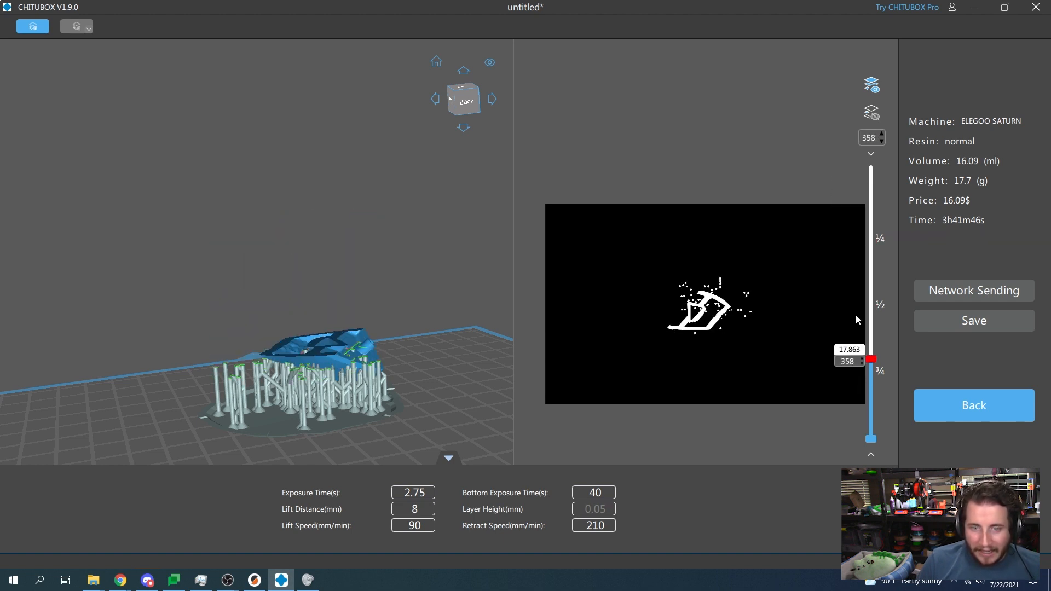
{"action": "left_click_drag", "start_coordinate": [857, 320], "coordinate": [827, 240]}
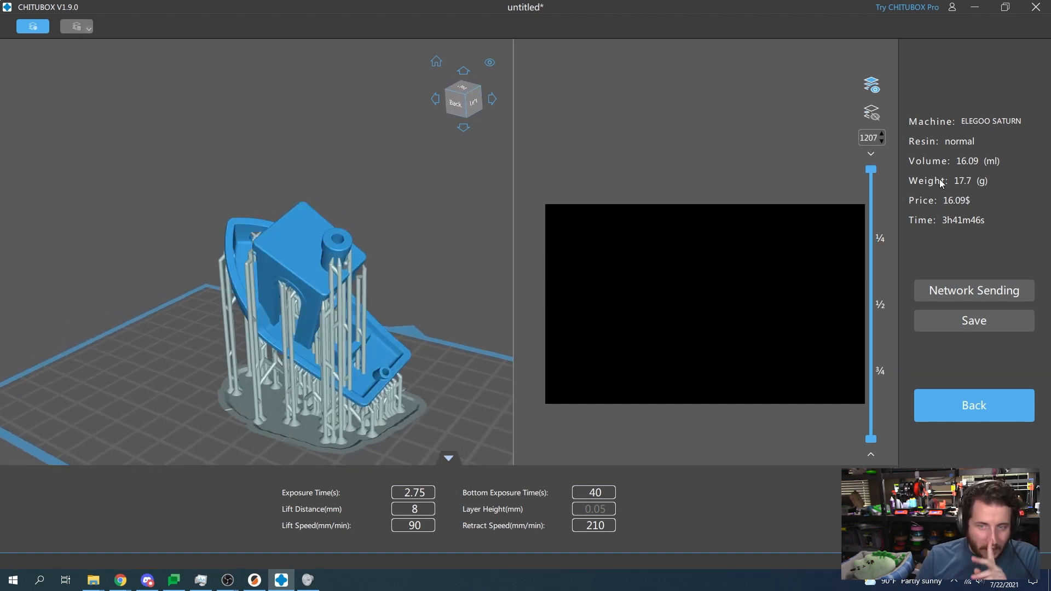
{"action": "middle_click_drag", "start_coordinate": [402, 235], "coordinate": [393, 228]}
{"action": "mouse_move", "coordinate": [393, 228]}
{"action": "left_mouse_down"}
{"action": "mouse_move", "coordinate": [383, 235]}
{"action": "mouse_move", "coordinate": [415, 237]}
{"action": "mouse_move", "coordinate": [406, 237]}
{"action": "left_mouse_up"}
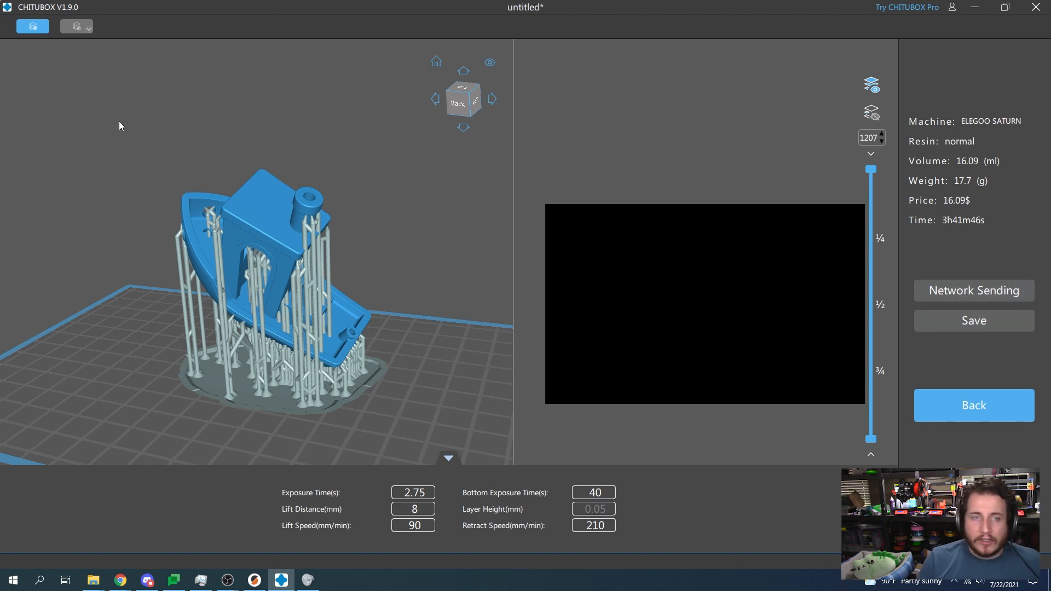
Step: Run island detection on the sliced layers and check the CPU load in Task Manager meanwhile
{"action": "left_click", "coordinate": [44, 31]}
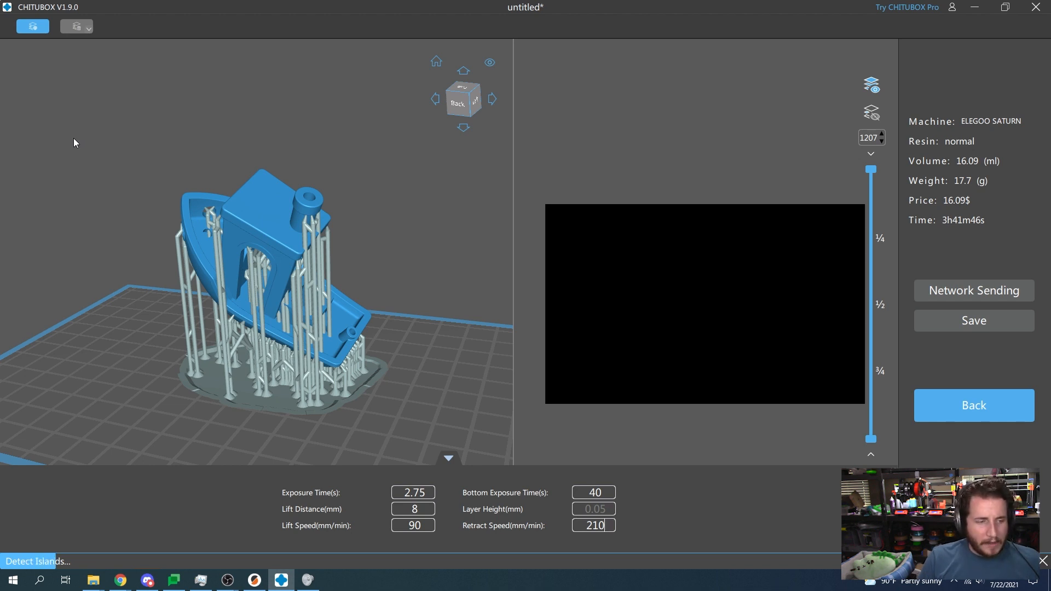
{"action": "key", "text": "ctrl+shift+Escape"}
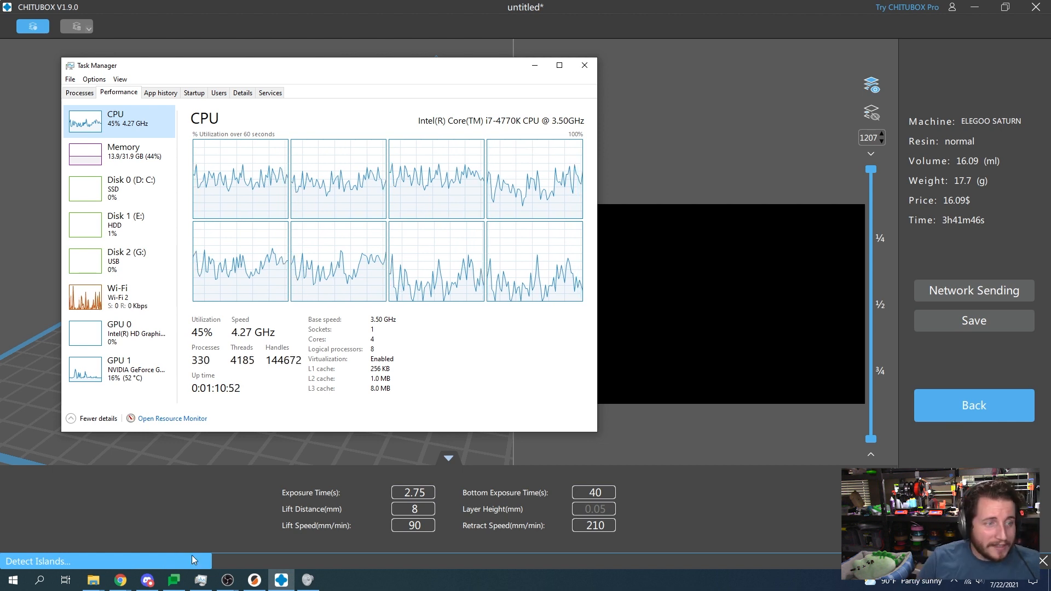
{"action": "left_click", "coordinate": [200, 453]}
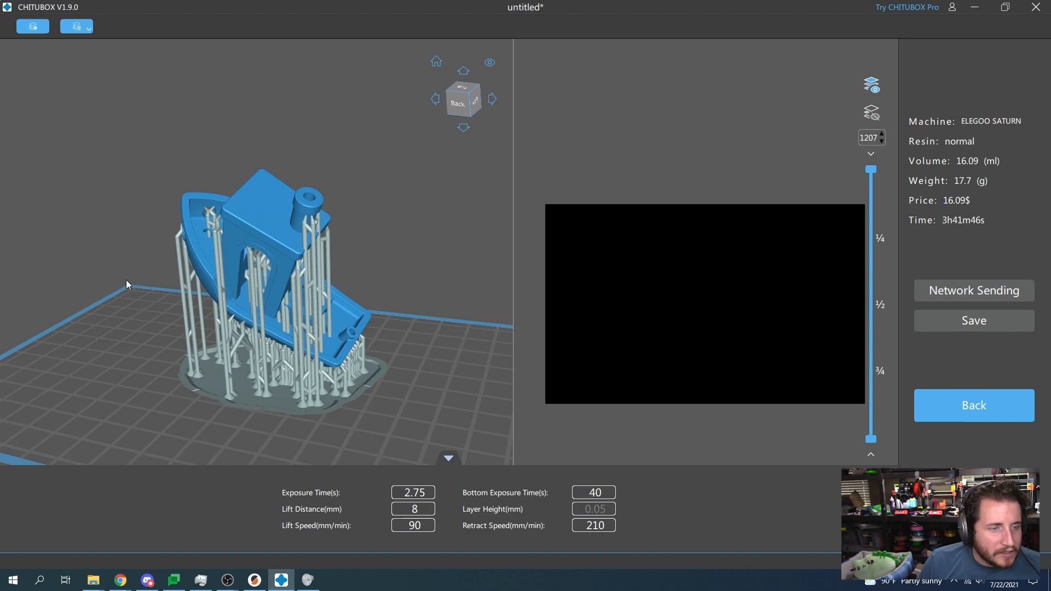
Step: Inspect the island detection results by lowering the layer preview through the hull to layer 229 and restoring the full model
{"action": "right_click_drag", "start_coordinate": [126, 283], "coordinate": [217, 276]}
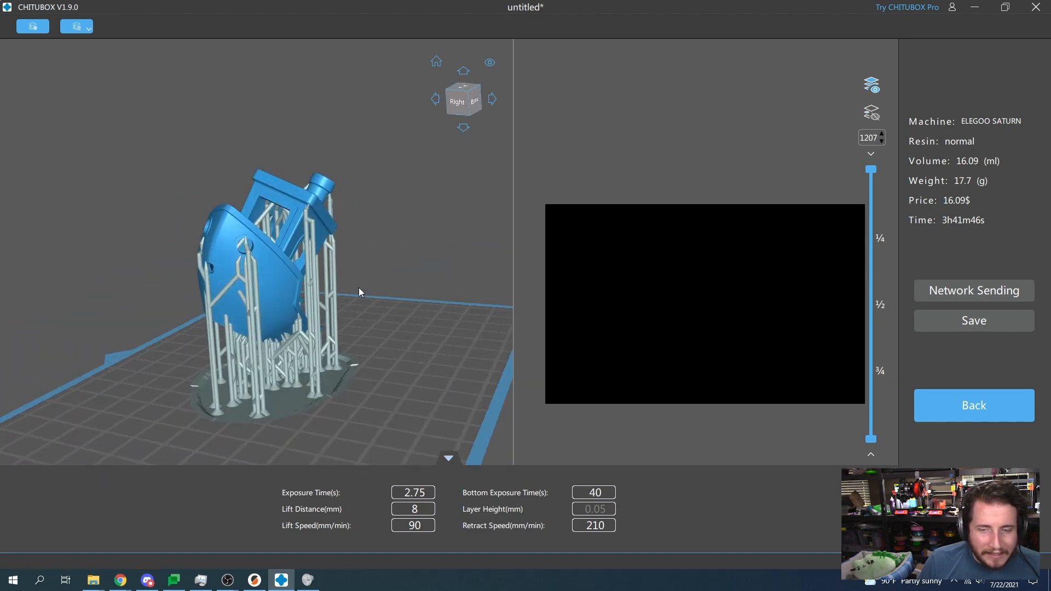
{"action": "right_click_drag", "start_coordinate": [415, 256], "coordinate": [323, 280]}
{"action": "left_click_drag", "start_coordinate": [870, 170], "coordinate": [849, 424]}
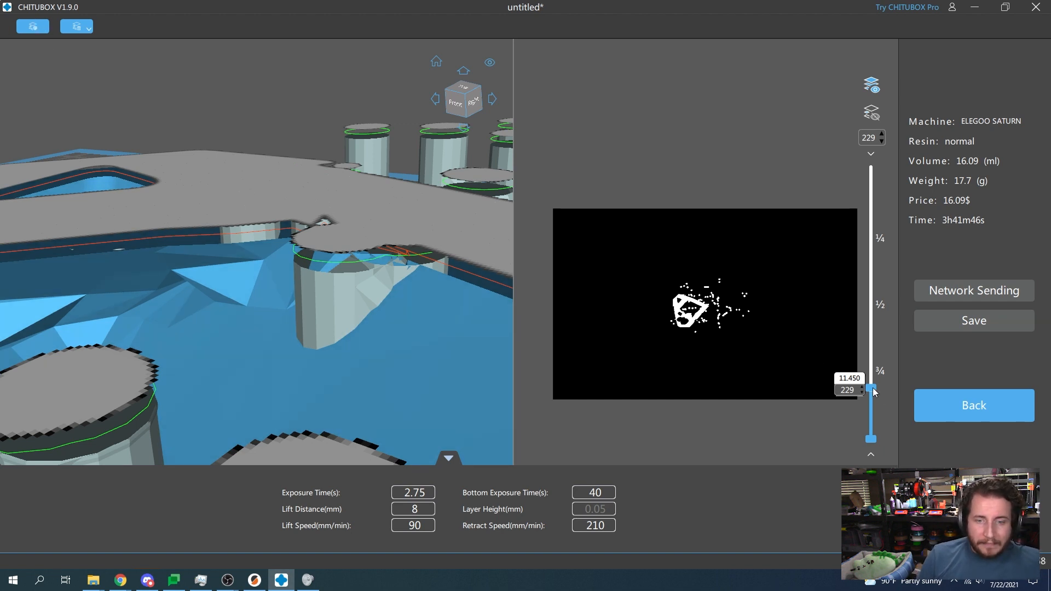
{"action": "left_click_drag", "start_coordinate": [871, 388], "coordinate": [876, 161]}
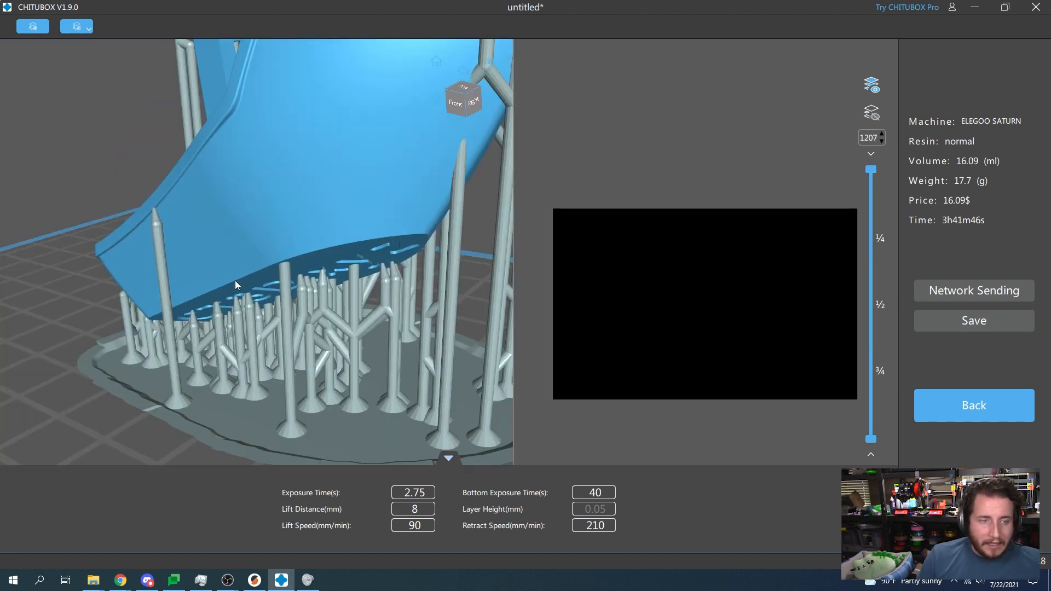
Step: Look over the whole supported boat, leave the slice preview for the model workspace and open the support settings
{"action": "scroll", "coordinate": [235, 280], "scroll_direction": "down", "scroll_amount": 6}
{"action": "right_click_drag", "start_coordinate": [298, 225], "coordinate": [335, 272]}
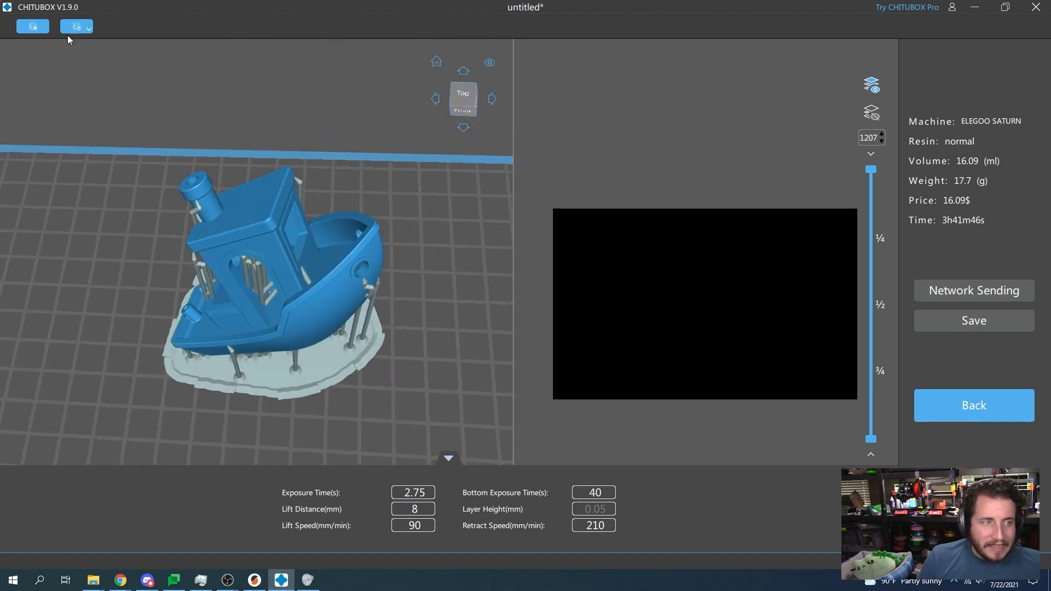
{"action": "left_click", "coordinate": [974, 397]}
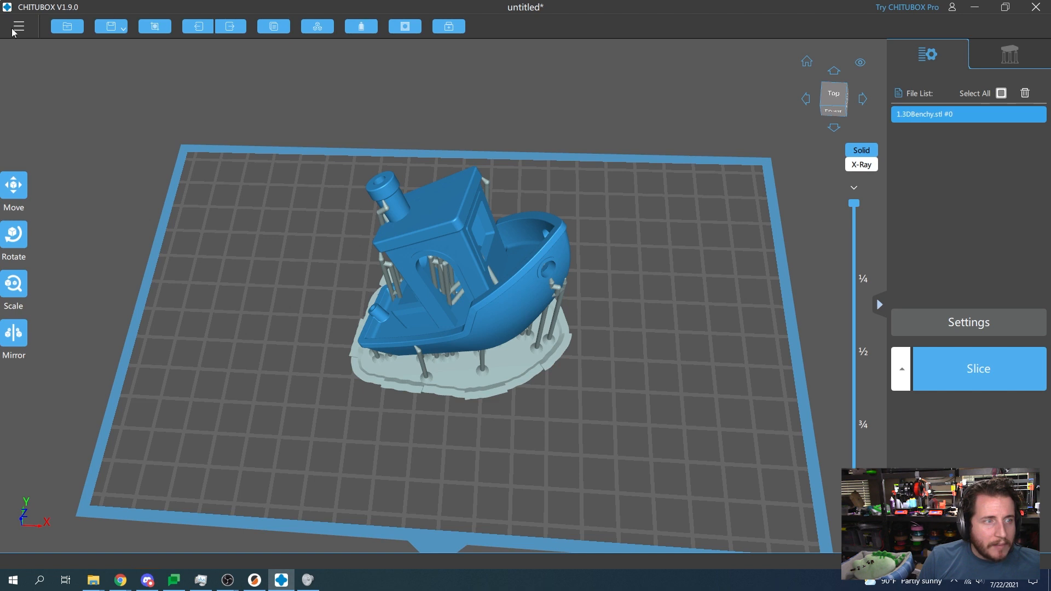
{"action": "left_click", "coordinate": [995, 57]}
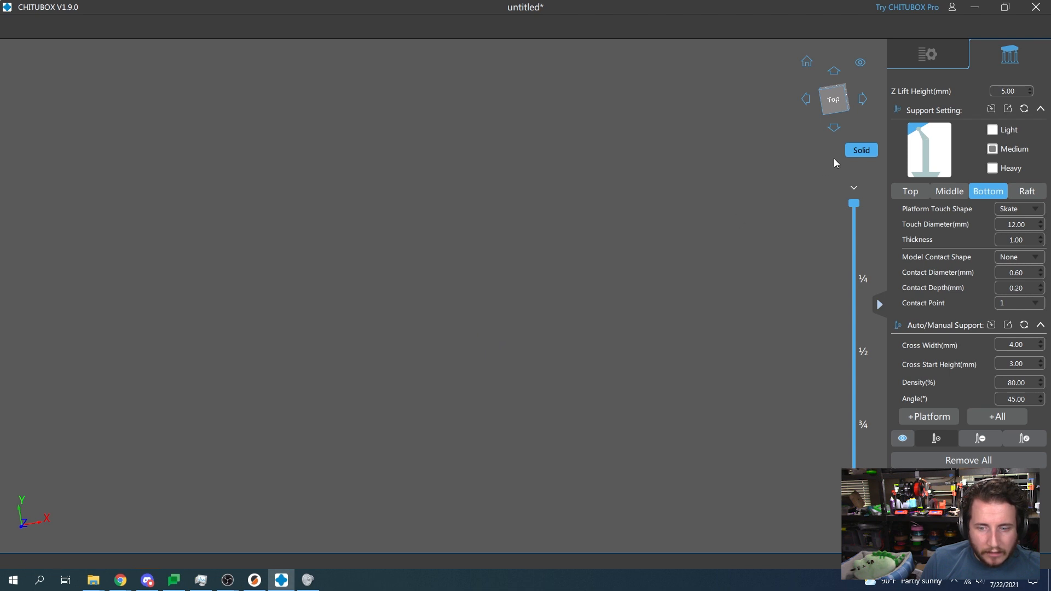
Step: Return to the model file list, look around the build plate for the boat and start the automatic layout
{"action": "left_click", "coordinate": [927, 61]}
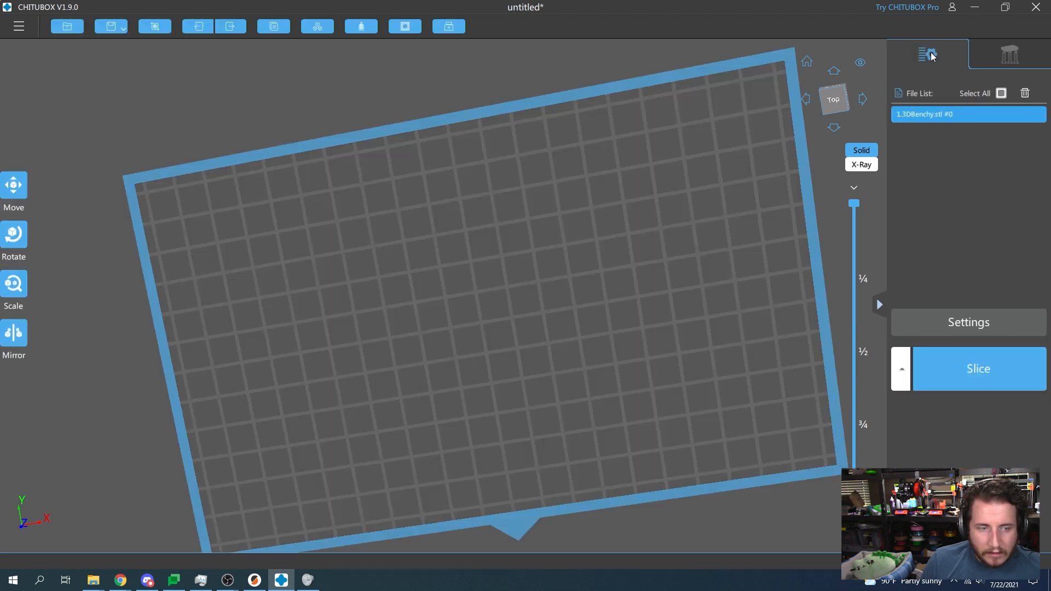
{"action": "right_click_drag", "start_coordinate": [614, 321], "coordinate": [489, 399]}
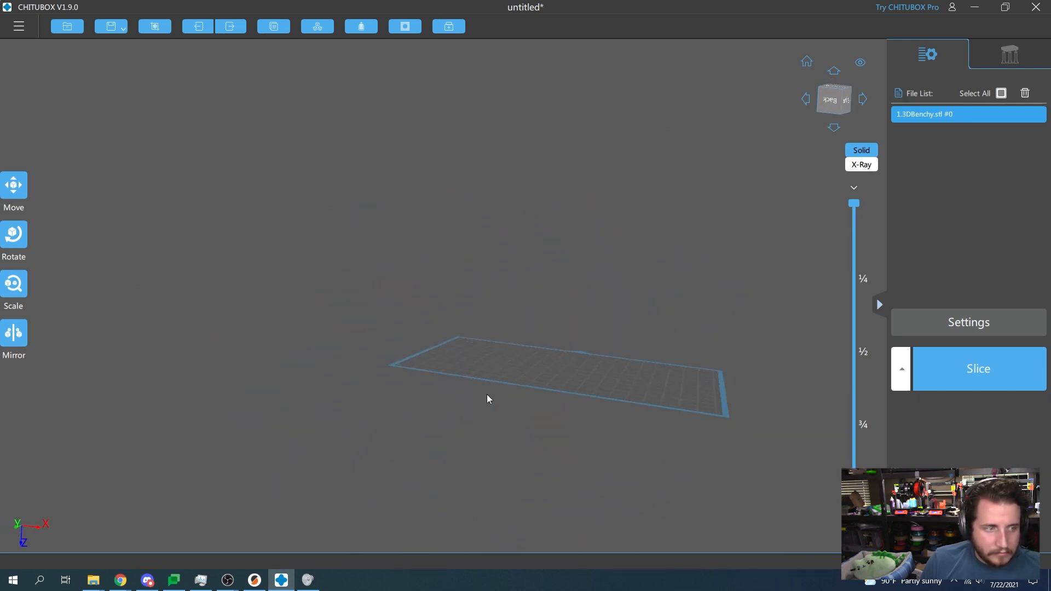
{"action": "left_click", "coordinate": [324, 27]}
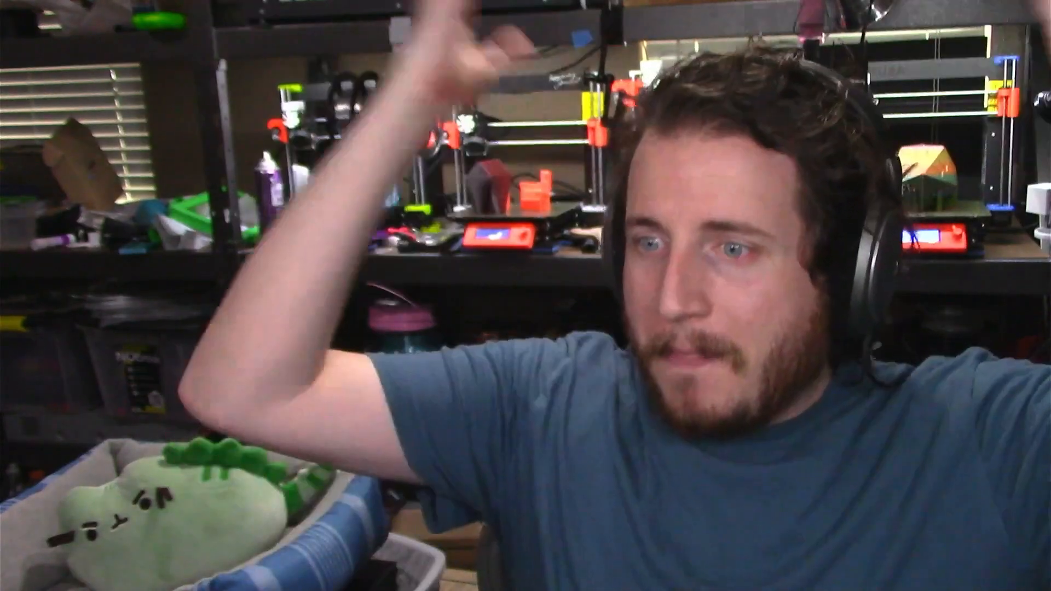